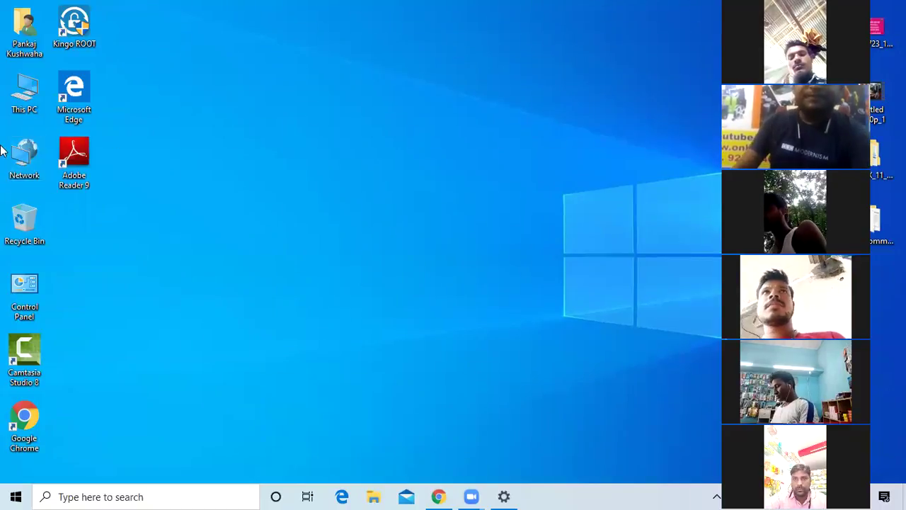
Open Google Chrome in a maximized window and search the web for "odin 3 flash tool".
double_click(28, 424)
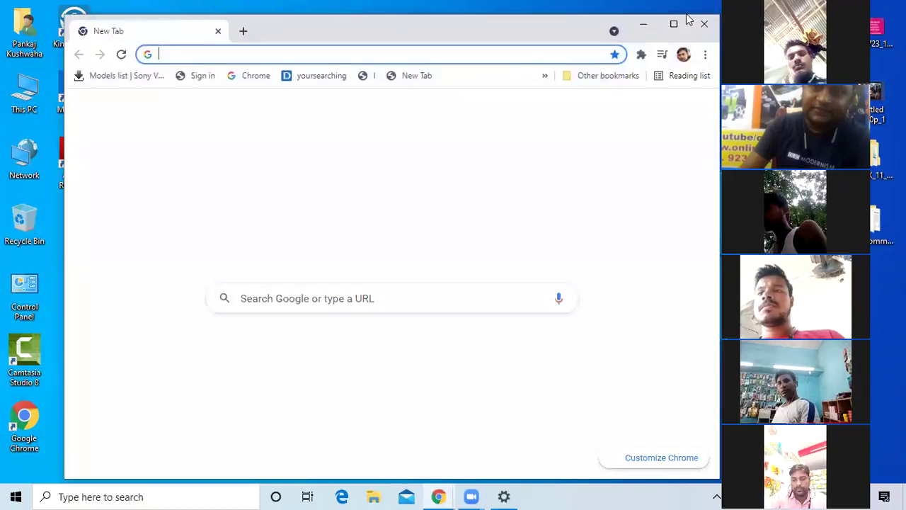
double_click(611, 26)
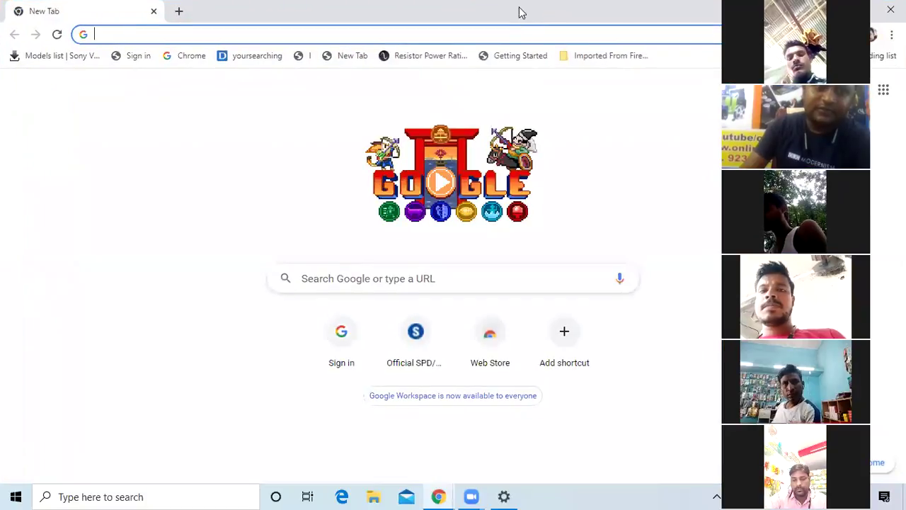
left_click(428, 32)
type("od")
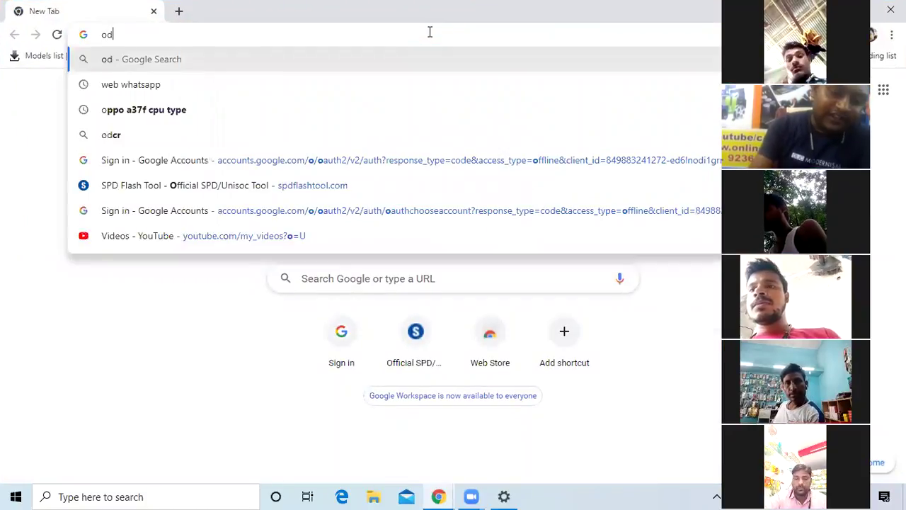
type("in 3")
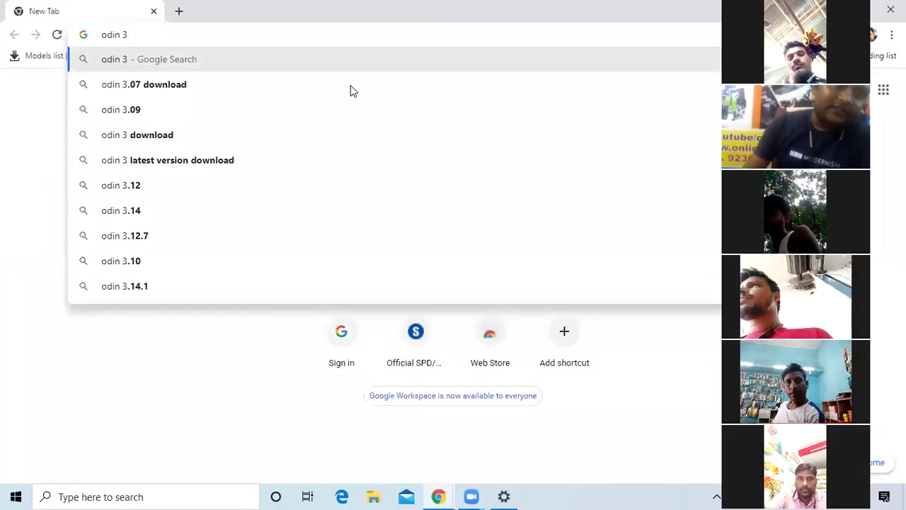
type(" fla")
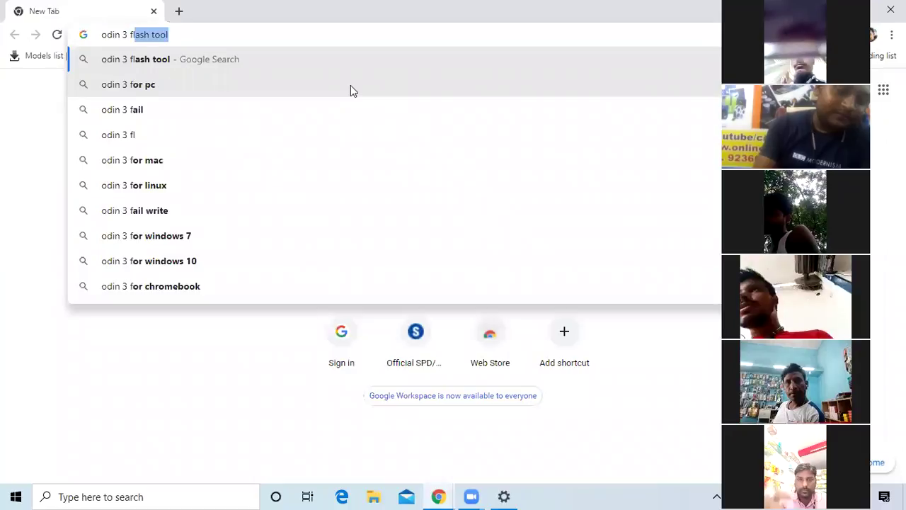
type("sh")
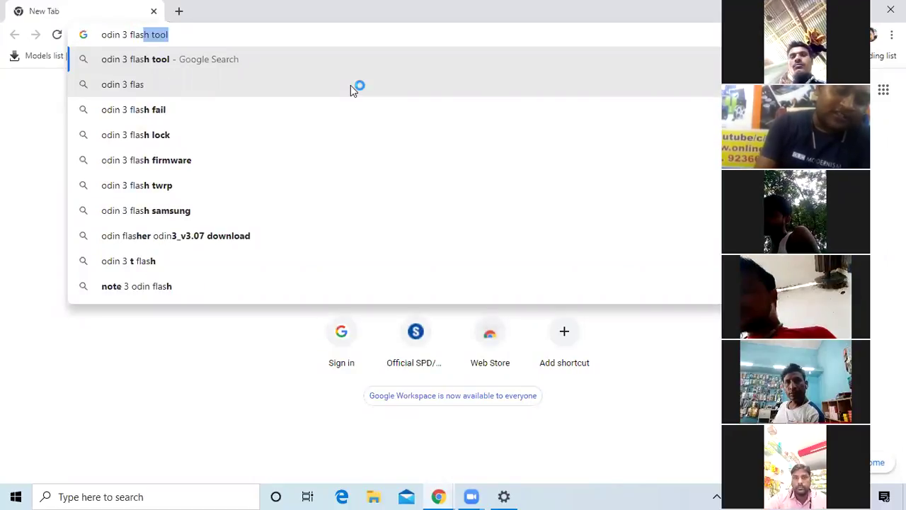
left_click(168, 60)
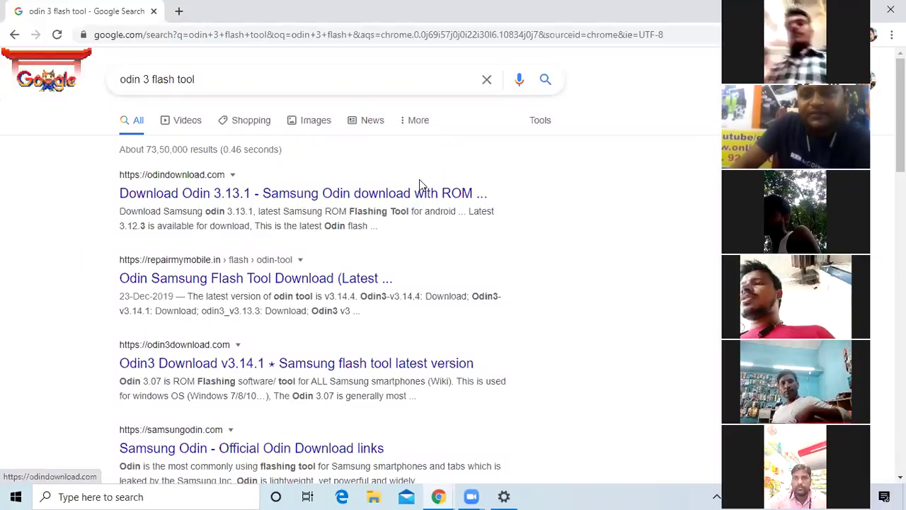
Open the odindownload.com result and go to its Odin 3.13.1 download page, closing the advertisement on the way.
left_click(319, 193)
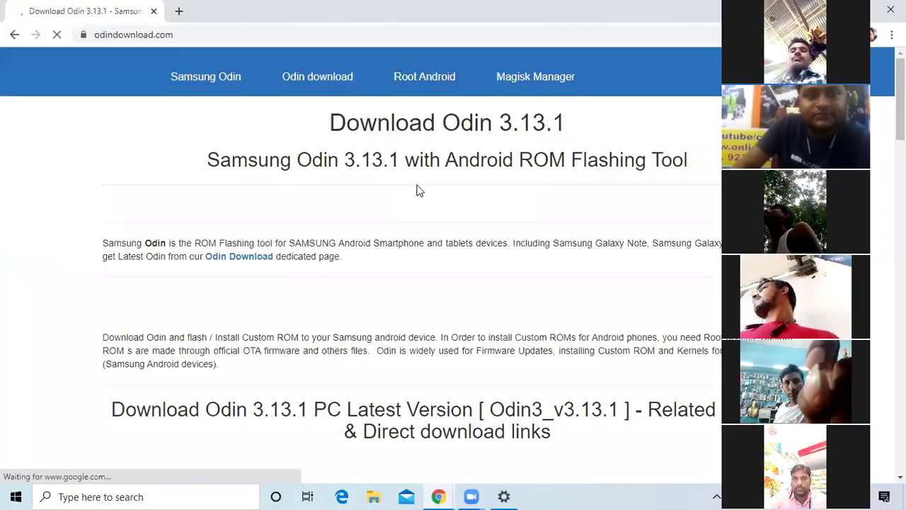
scroll(417, 188, "down", 1)
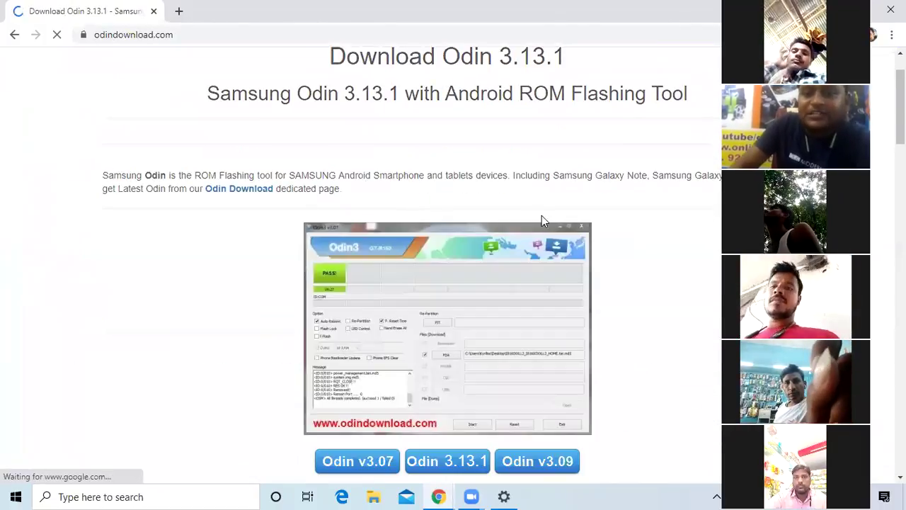
scroll(572, 231, "down", 2)
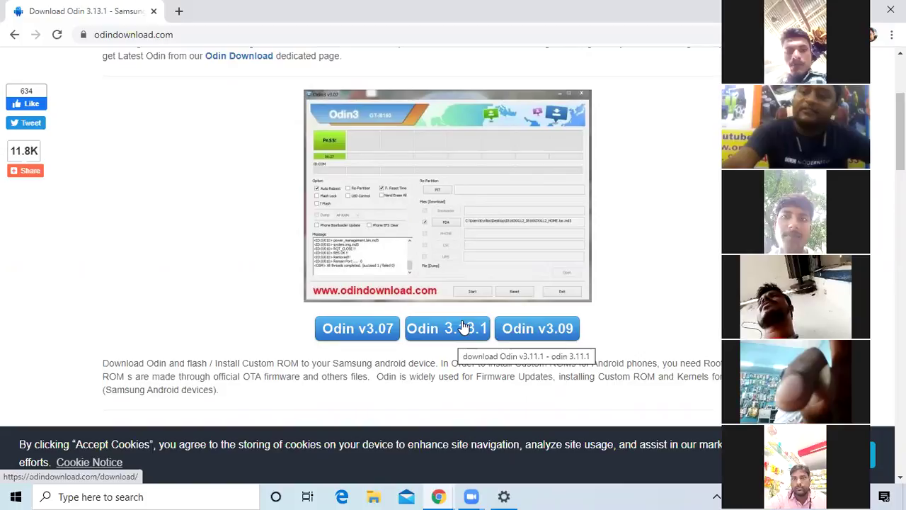
scroll(461, 326, "down", 2)
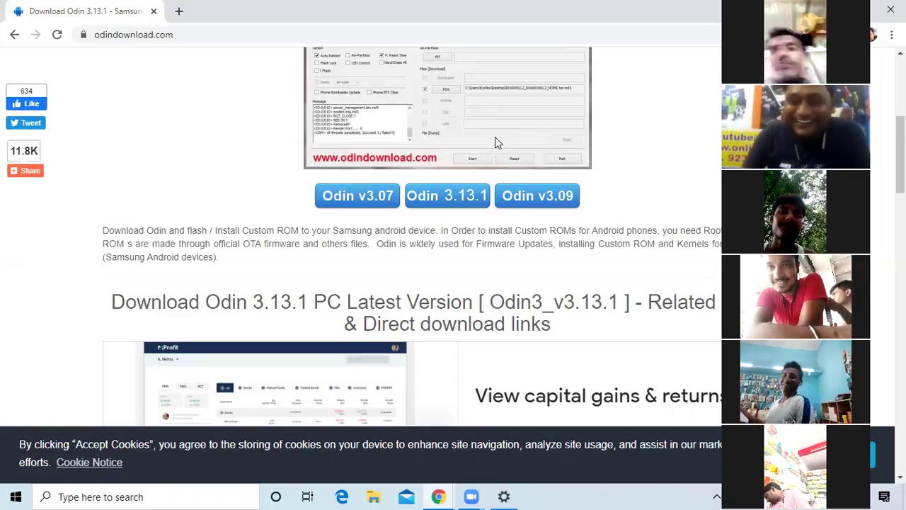
left_click(457, 203)
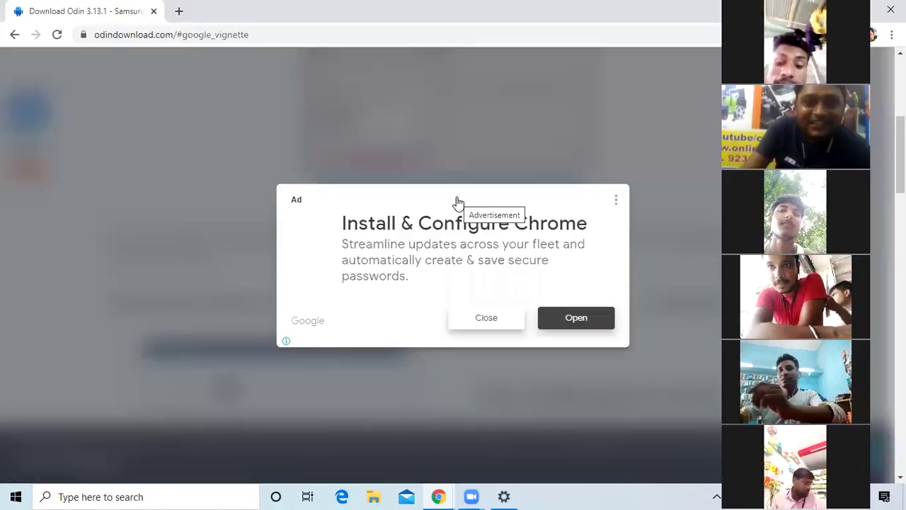
left_click(493, 318)
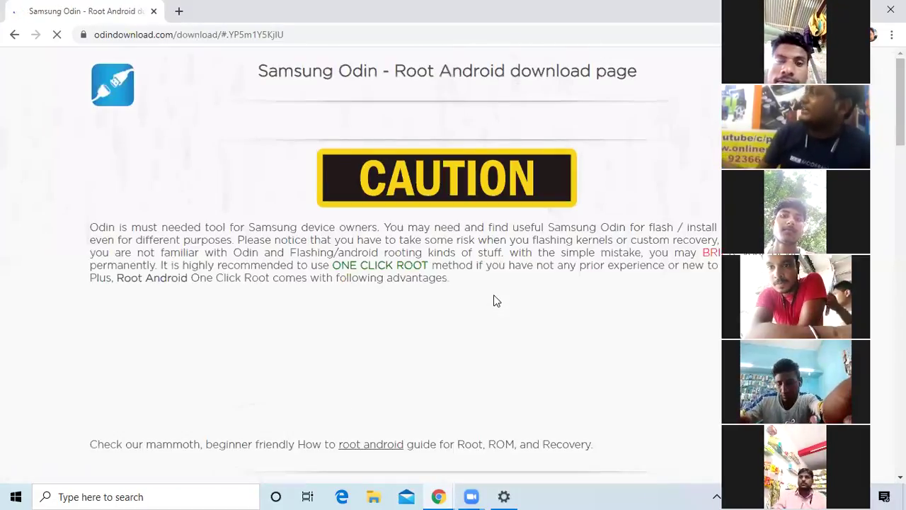
Download the Odin archive Odin3_v3.14.1 from the link above the Odin 3.13.3 label.
scroll(455, 230, "down", 5)
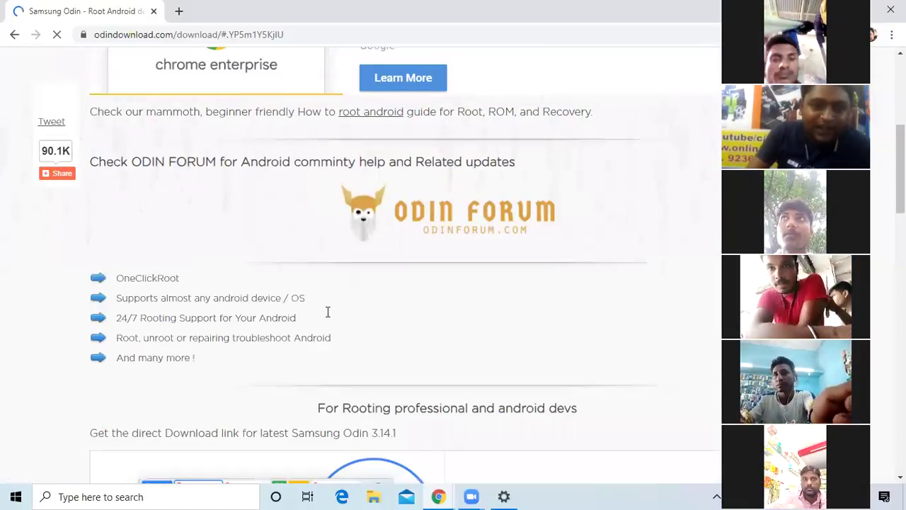
scroll(395, 283, "down", 8)
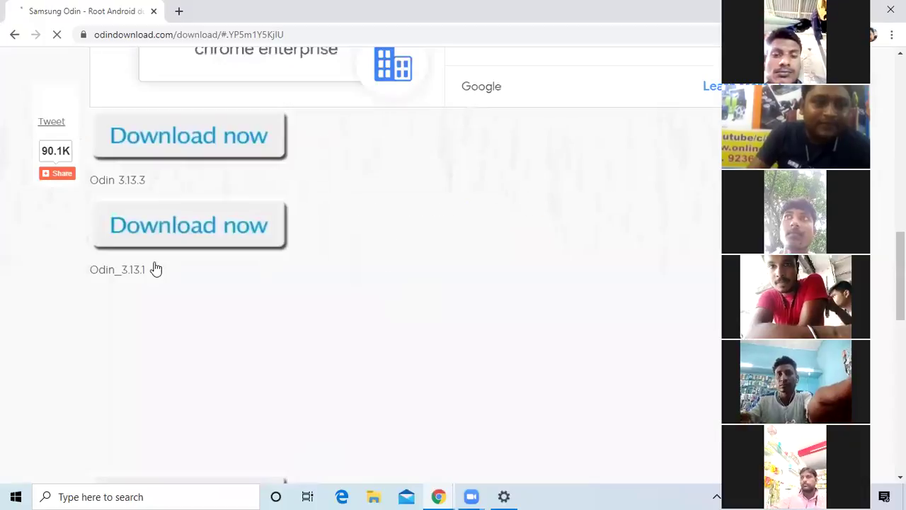
scroll(141, 273, "up", 2)
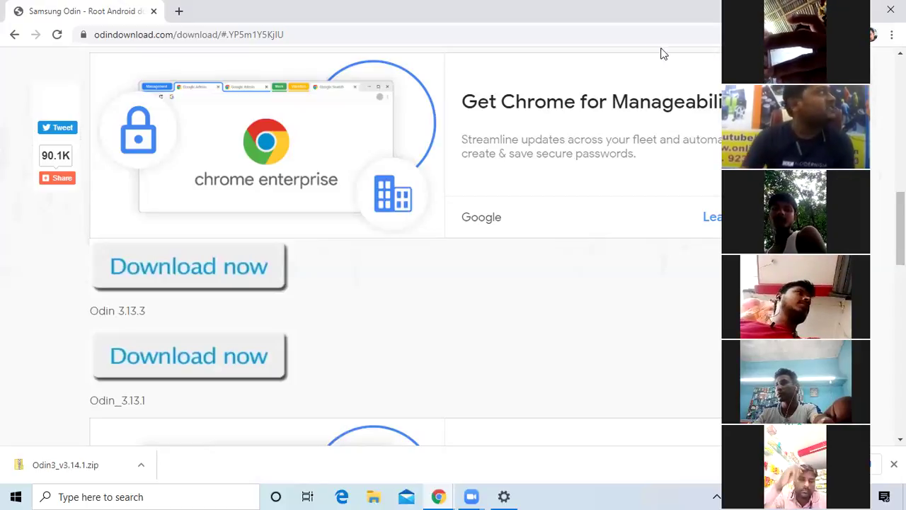
left_click(183, 265)
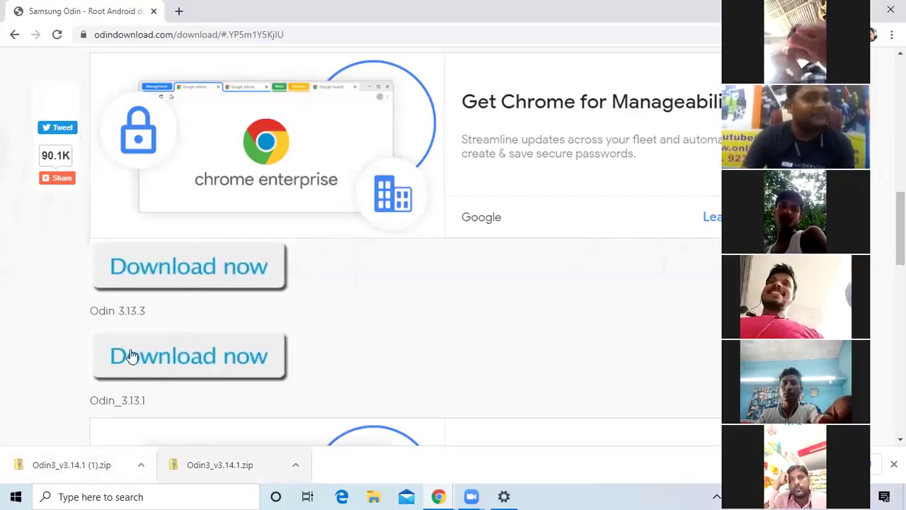
Look over the Odin version links on the download page, return to the site's main page and review its version links.
scroll(503, 327, "up", 1)
scroll(482, 337, "down", 1)
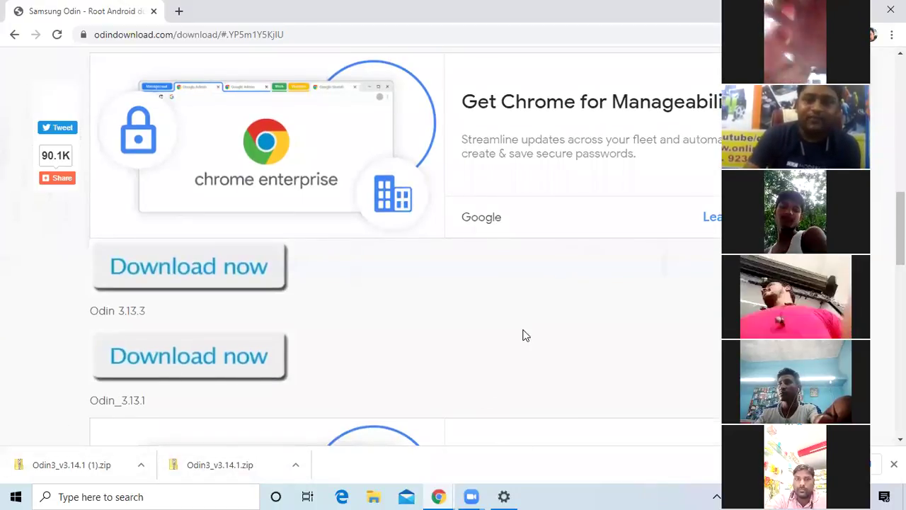
scroll(522, 334, "up", 1)
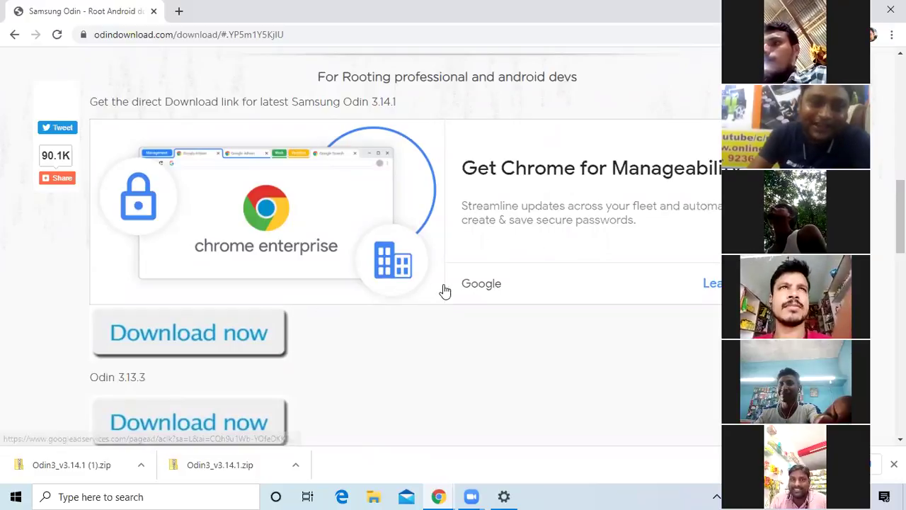
scroll(443, 290, "up", 3)
scroll(443, 290, "down", 5)
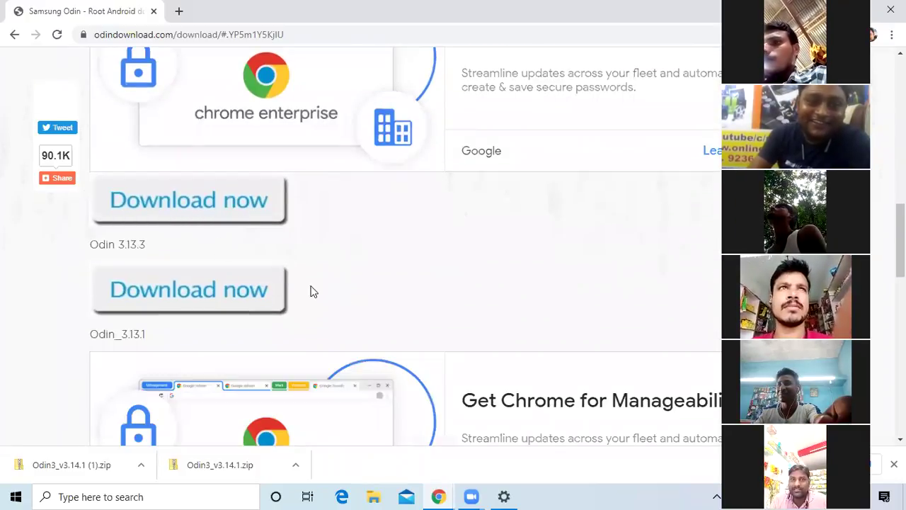
scroll(432, 280, "up", 3)
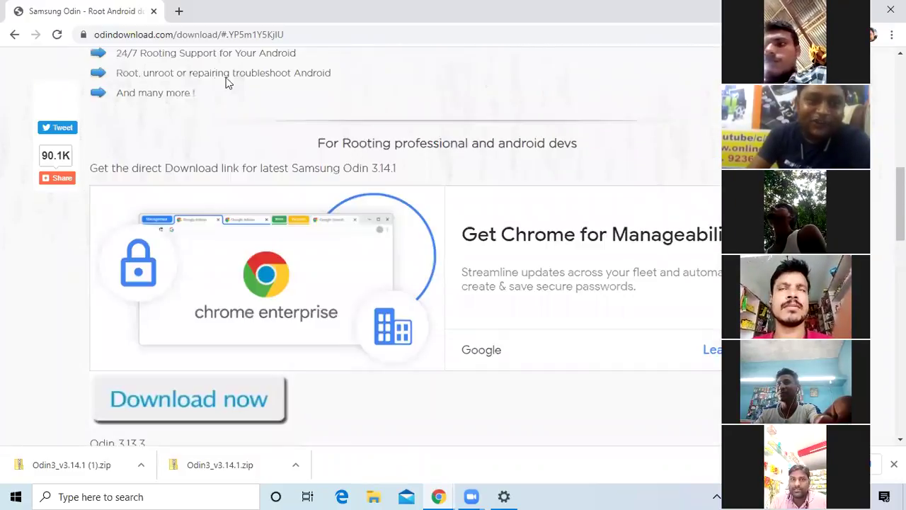
left_click(14, 34)
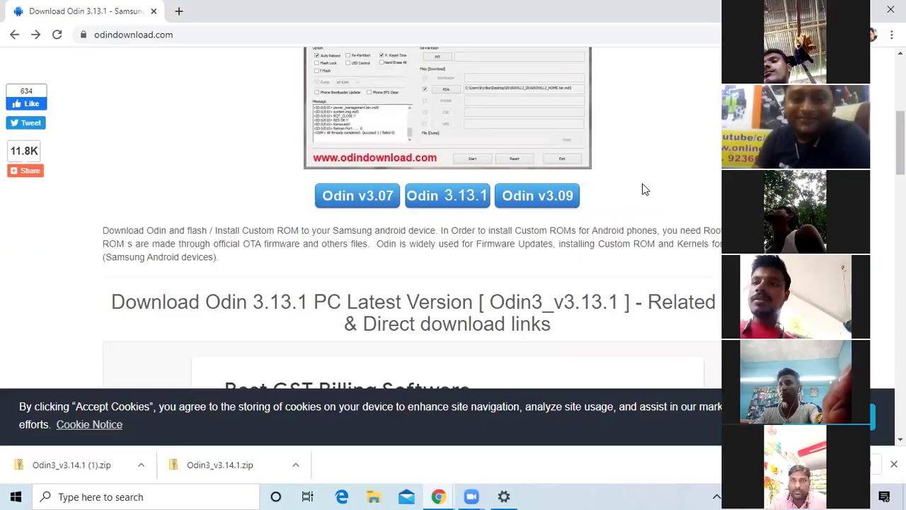
scroll(641, 188, "down", 1)
scroll(586, 205, "up", 1)
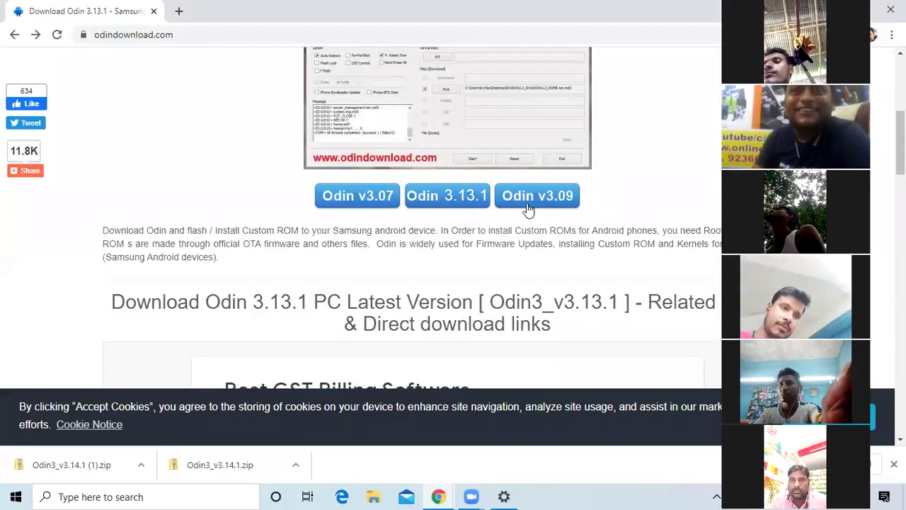
scroll(584, 248, "down", 2)
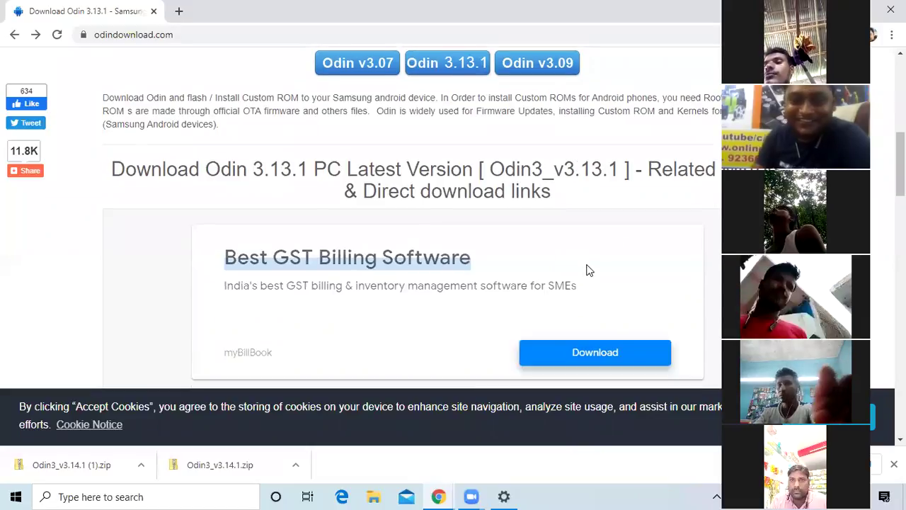
scroll(488, 265, "up", 1)
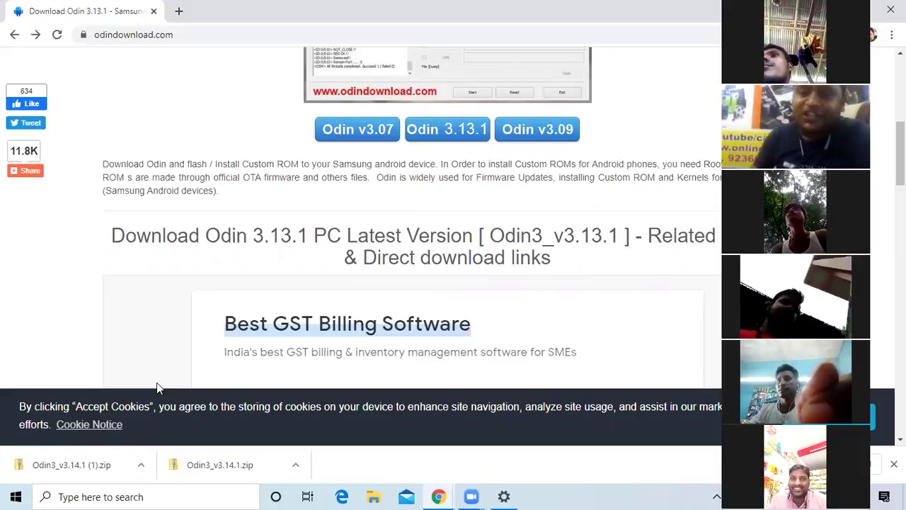
Search the web for "samsung usb modem driver" in a new tab.
left_click(178, 10)
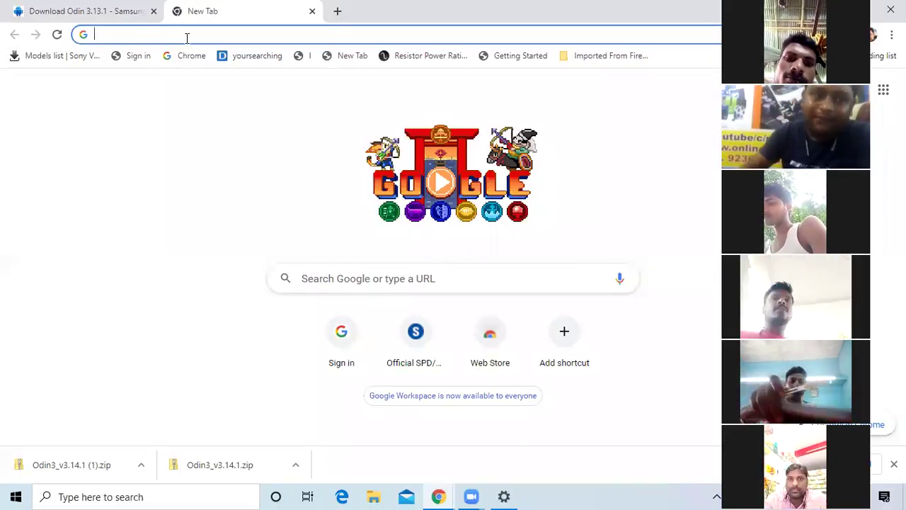
type("samsung")
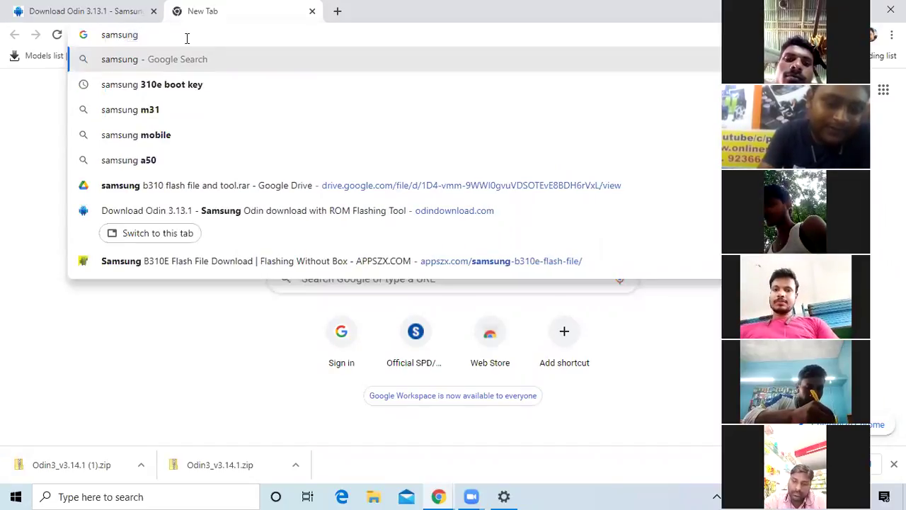
type(" usb ")
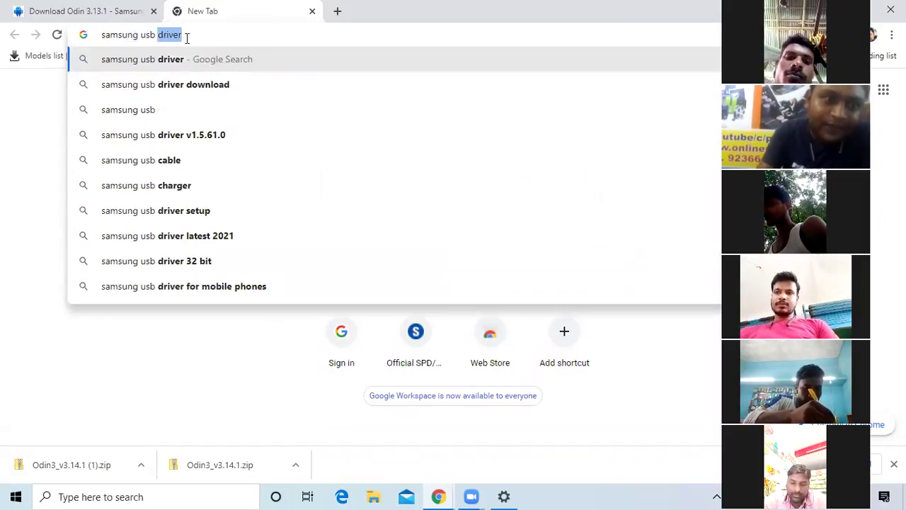
type("modem")
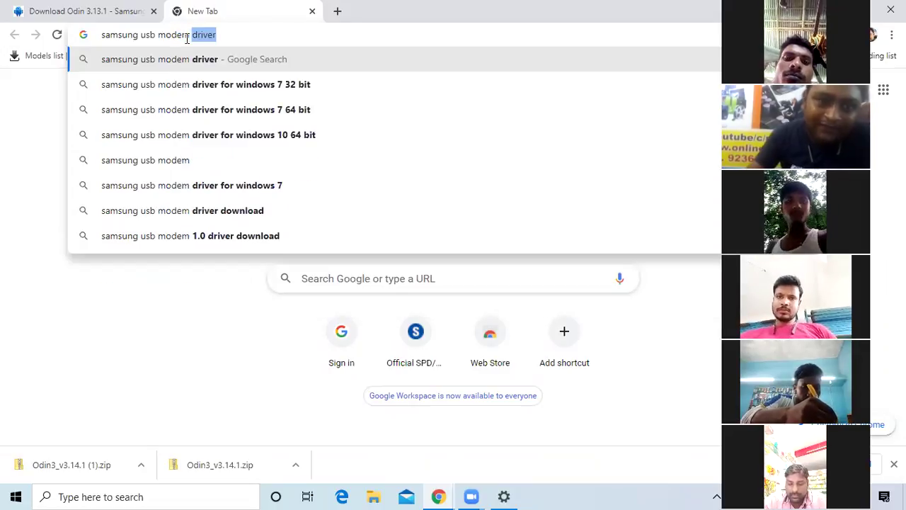
left_click(206, 63)
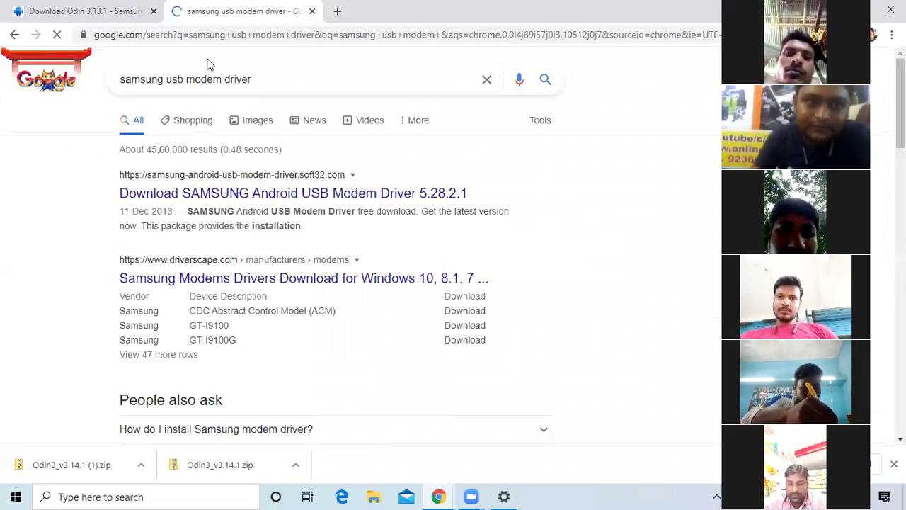
Open the soft32 SAMSUNG Android USB Modem Driver result in a new tab and the Driverscape Samsung modems result in a new window.
right_click(278, 195)
left_click(298, 201)
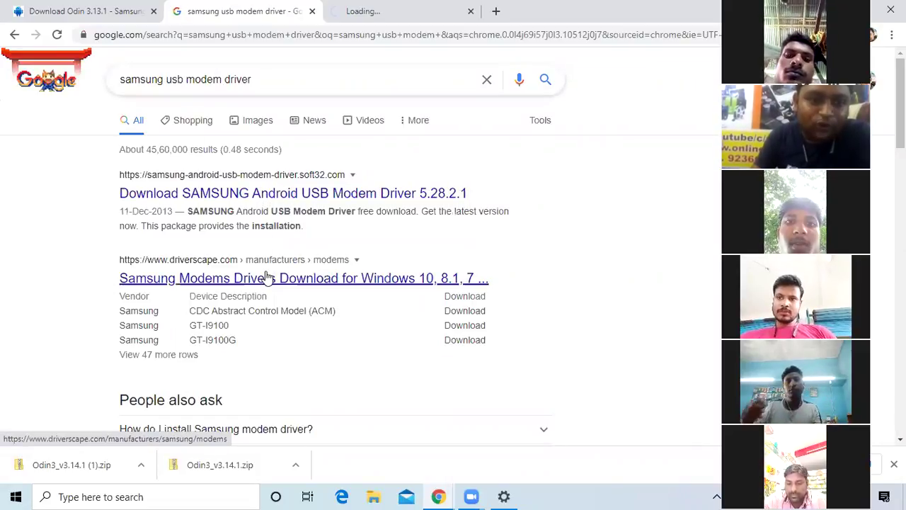
right_click(270, 277)
left_click(287, 298)
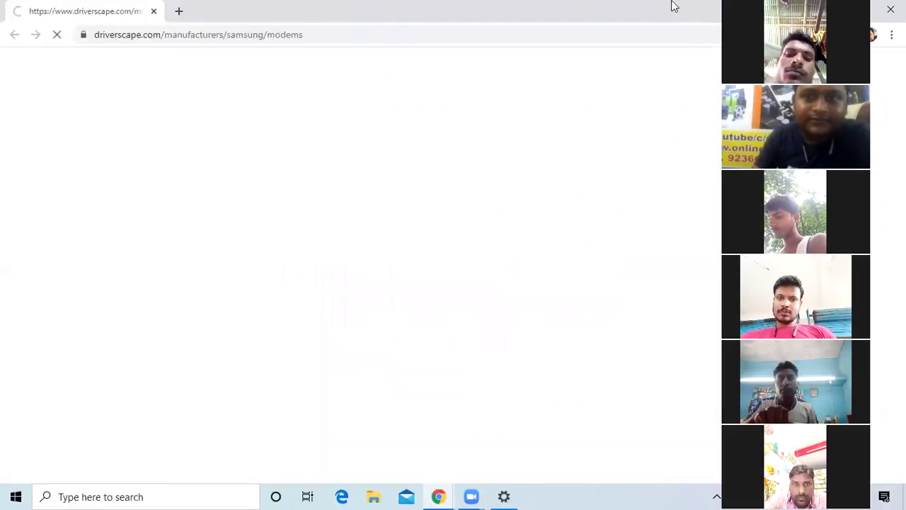
Minimize the Driver Scape window and open the free download page for SAMSUNG Android USB Modem Driver 5.28.2.1 on soft32.
double_click(632, 6)
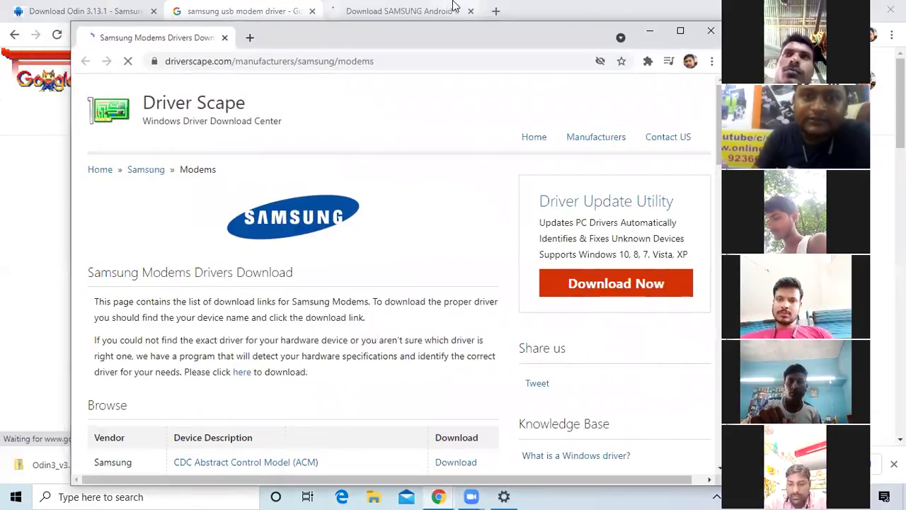
left_click(641, 30)
left_click(425, 7)
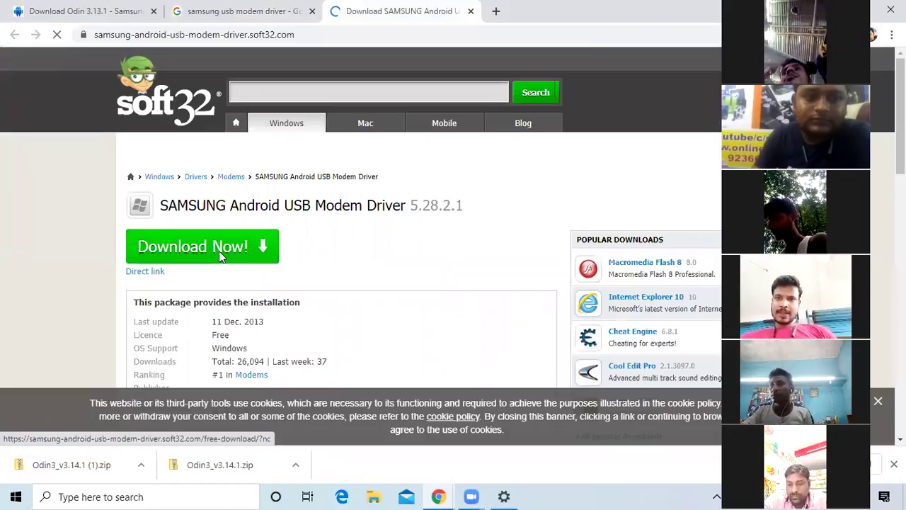
left_click(219, 250)
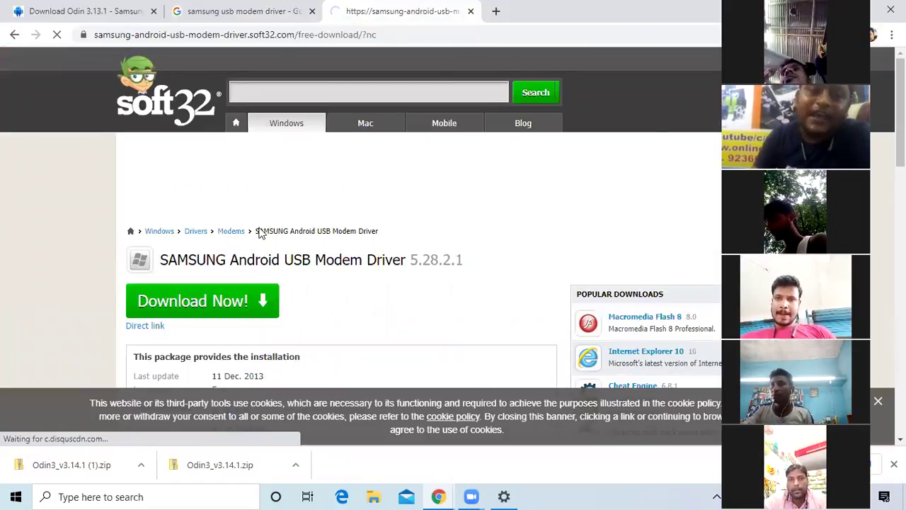
Download the SAMSUNG Android USB Modem Driver 5.28.2.1 installer from the Soft32.com server.
scroll(378, 247, "down", 2)
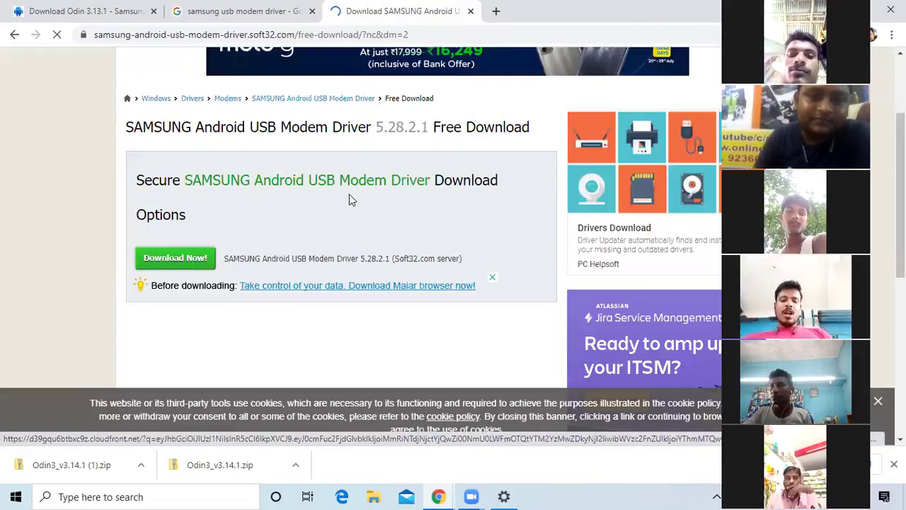
scroll(419, 185, "down", 2)
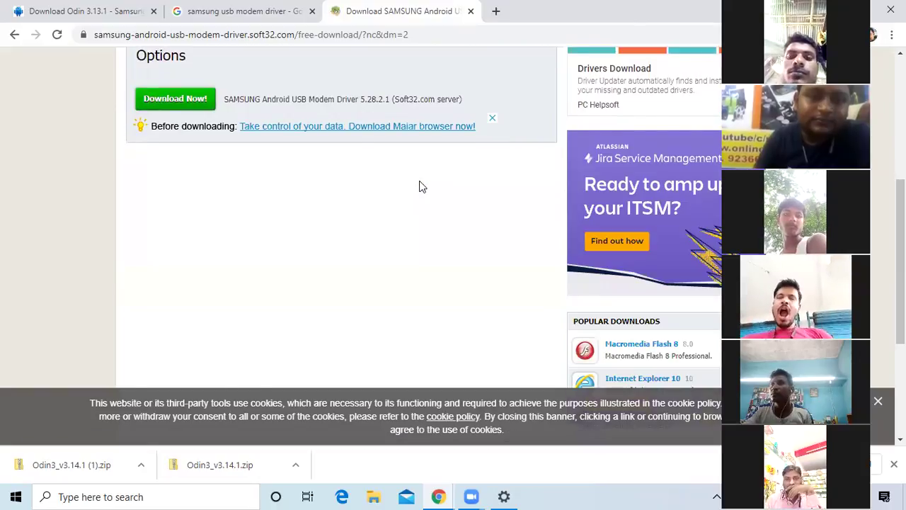
scroll(419, 186, "down", 3)
scroll(419, 186, "up", 5)
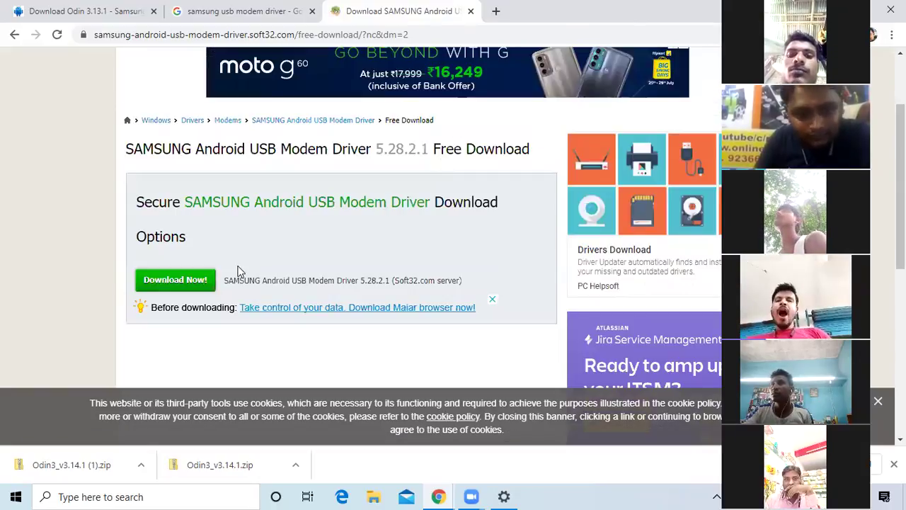
left_click(198, 282)
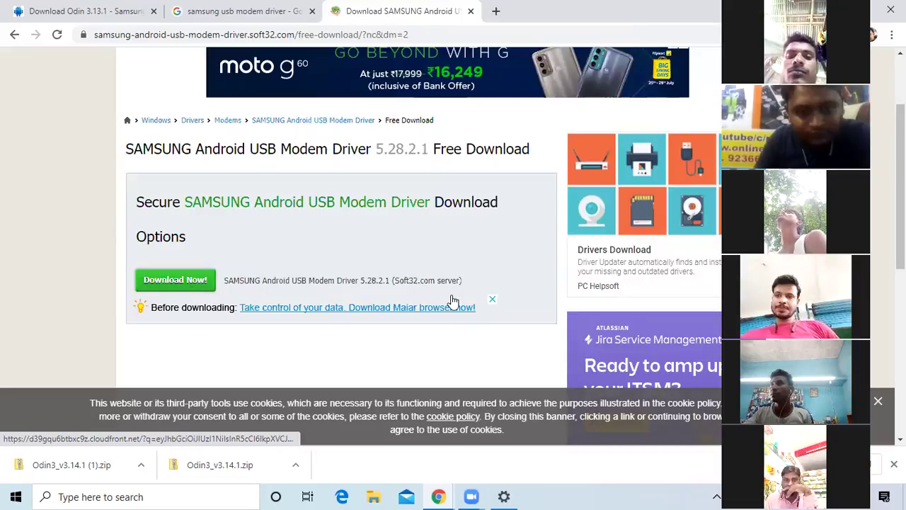
left_click(478, 301)
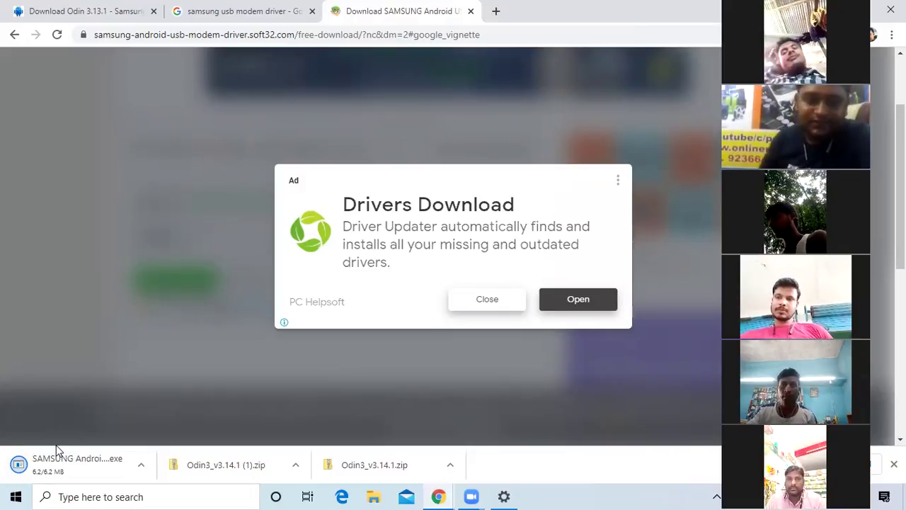
Check the downloaded installer's file options and close the soft32 tab blocked by the advertisement.
left_click(146, 470)
left_click(171, 423)
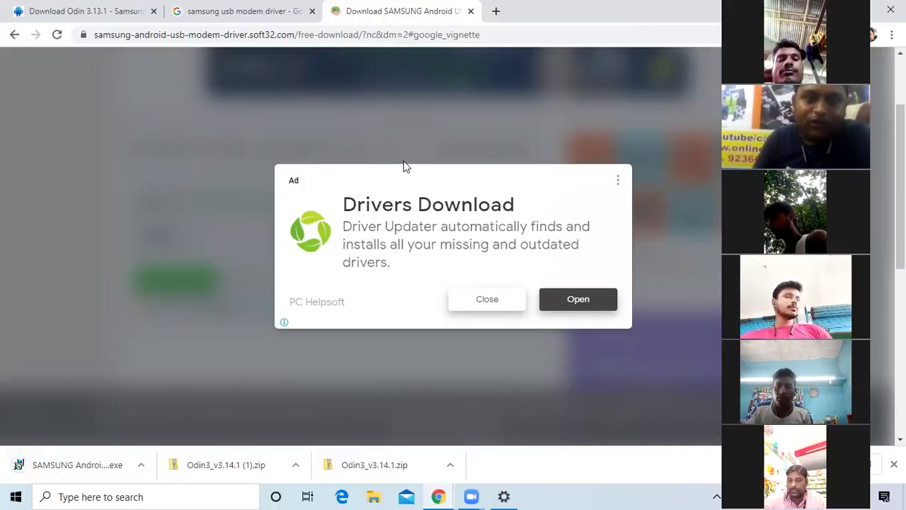
left_click(618, 181)
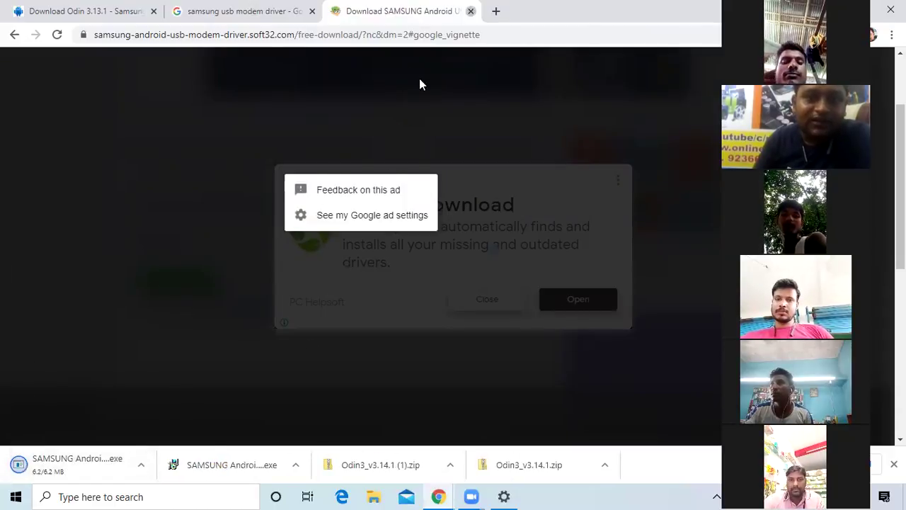
left_click(471, 11)
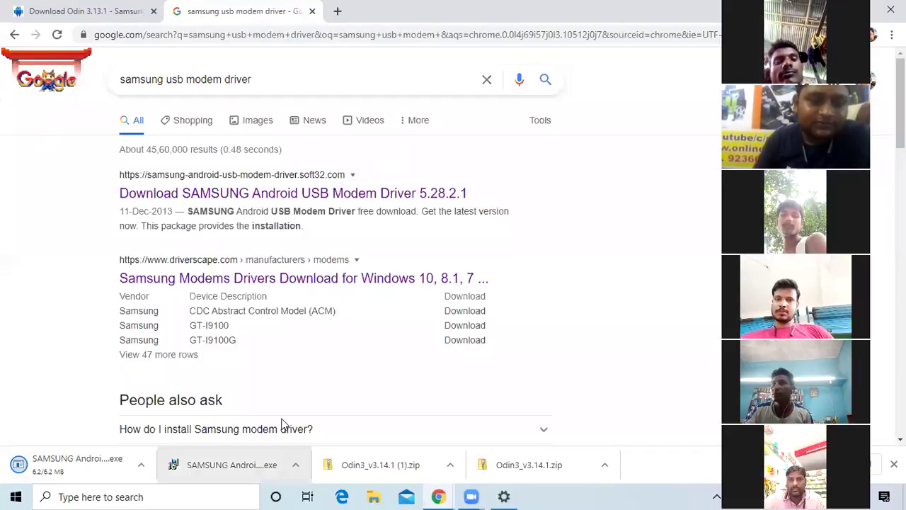
Launch the downloaded SAMSUNG Android USB Modem Driver installer.
left_click(295, 465)
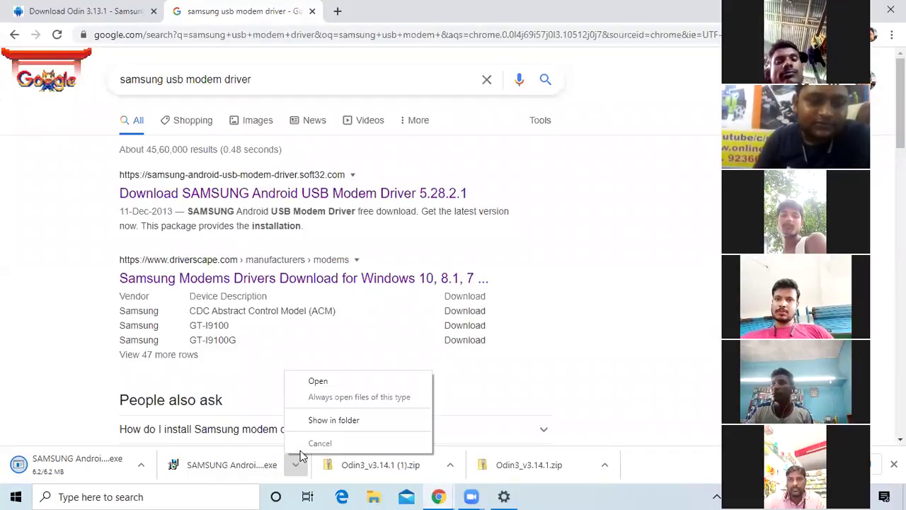
left_click(317, 382)
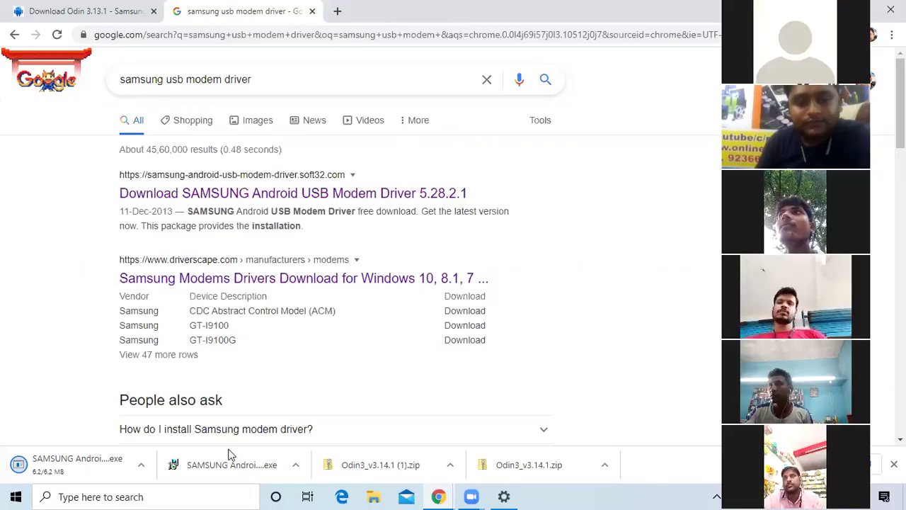
left_click(300, 460)
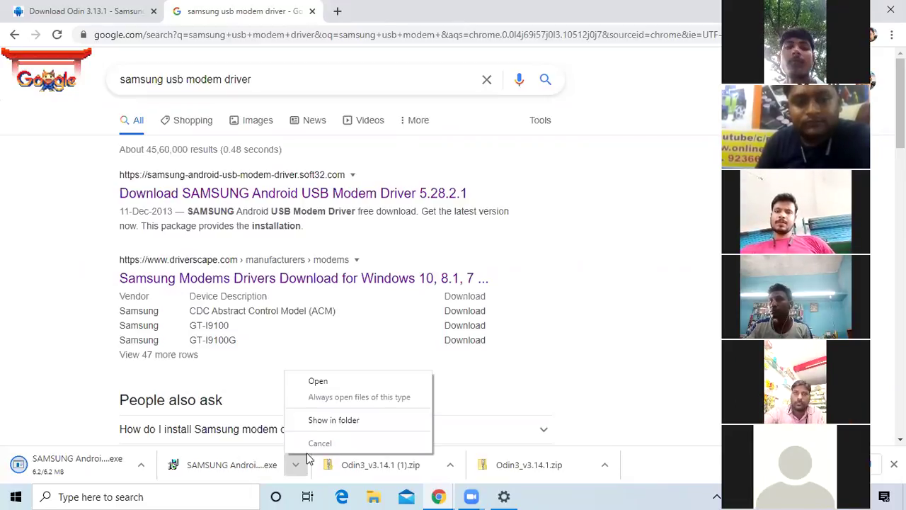
left_click(307, 452)
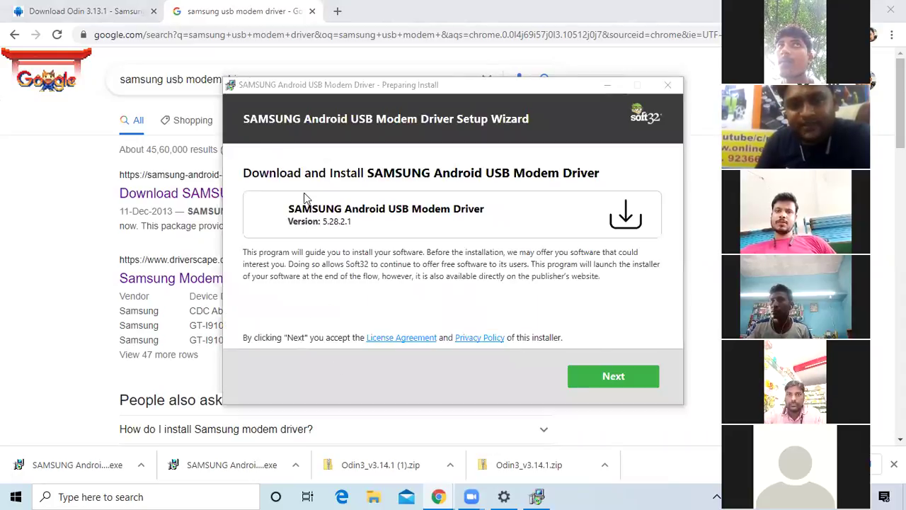
Proceed through the setup wizard with the Install Opera Browser option unticked.
left_click(613, 376)
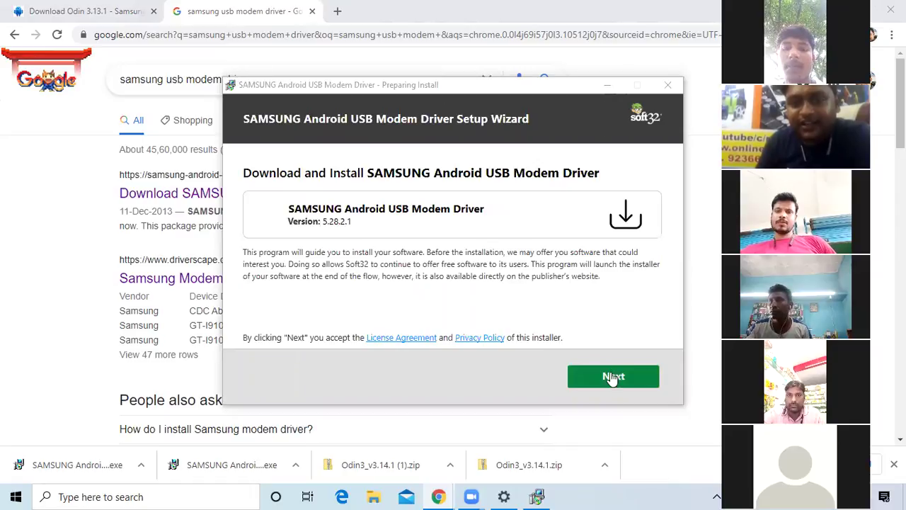
left_click(621, 378)
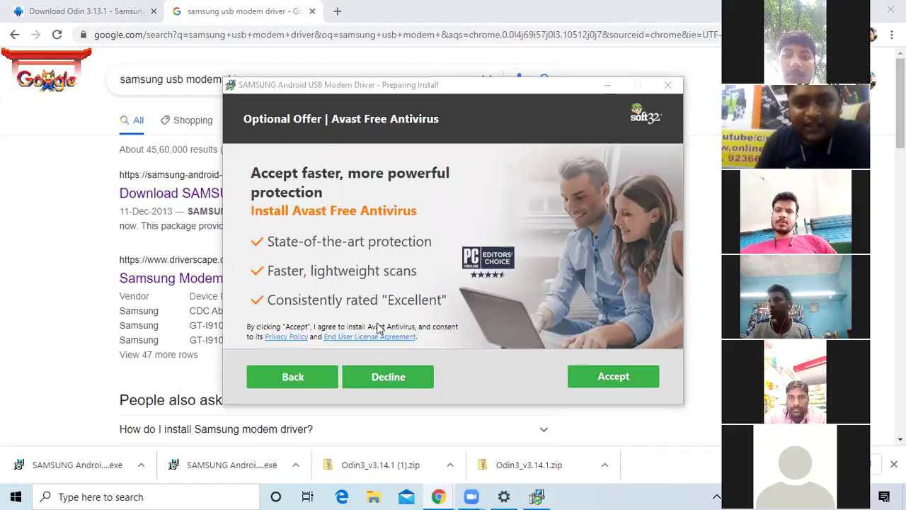
left_click(303, 378)
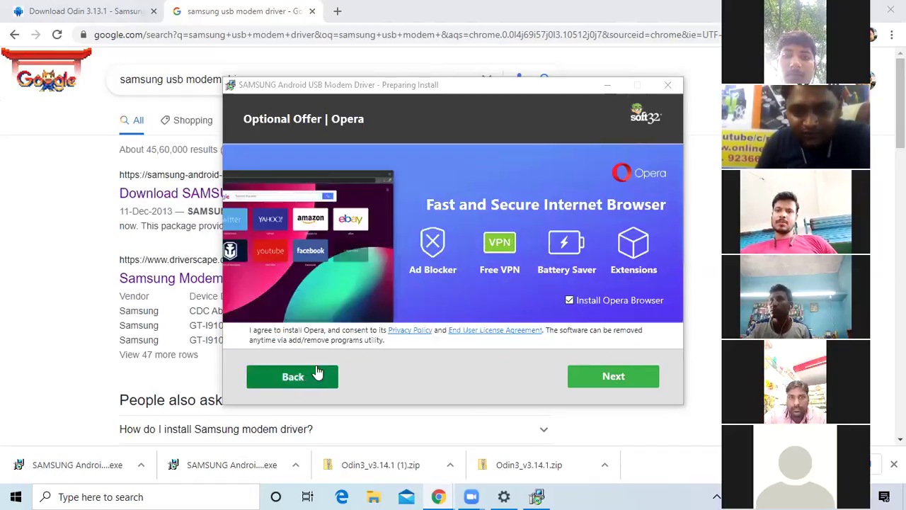
left_click(570, 301)
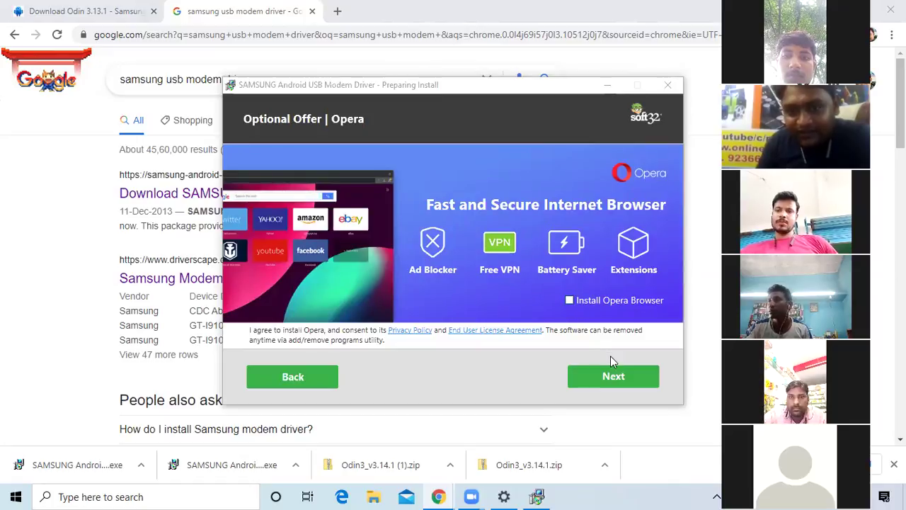
left_click(614, 378)
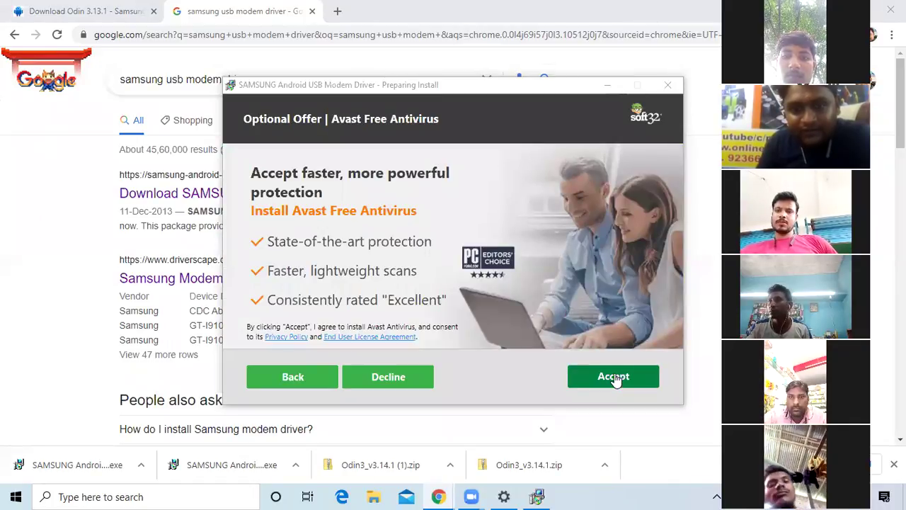
Recheck the wizard's welcome page and Opera offer, ending again on the Avast Free Antivirus offer.
left_click(290, 378)
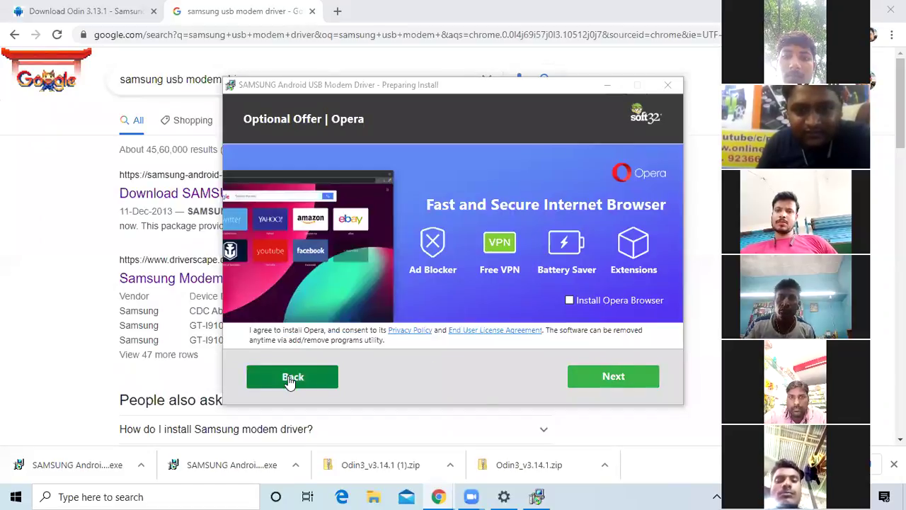
left_click(290, 378)
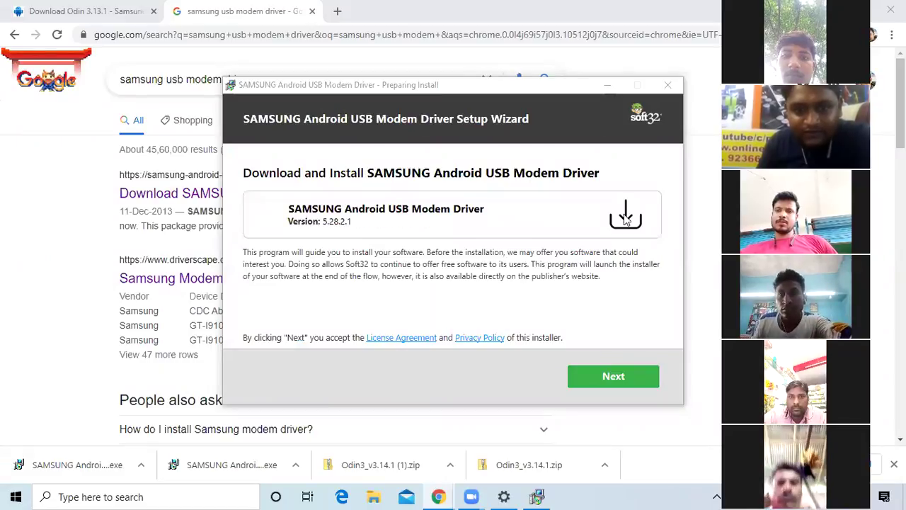
left_click(627, 381)
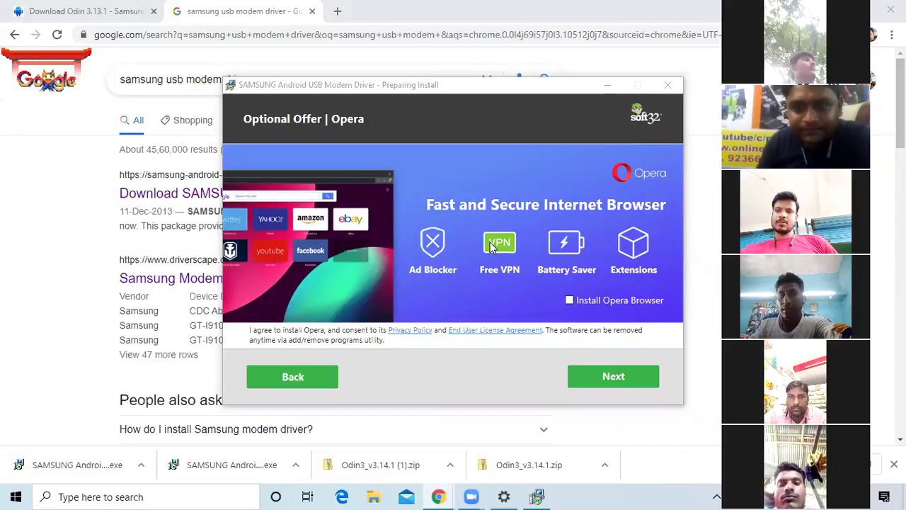
left_click(618, 373)
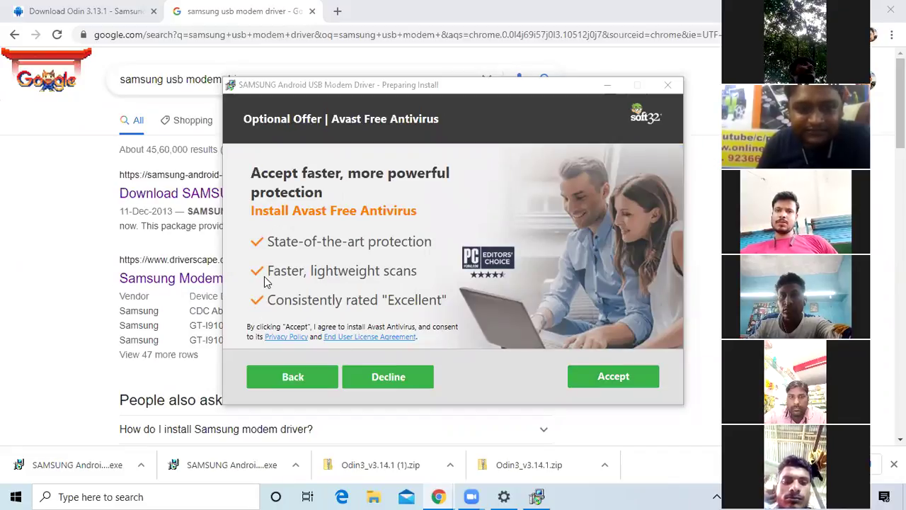
Accept the Avast Free Antivirus and Adaware Web Companion offers and start installing the modem driver.
left_click(598, 378)
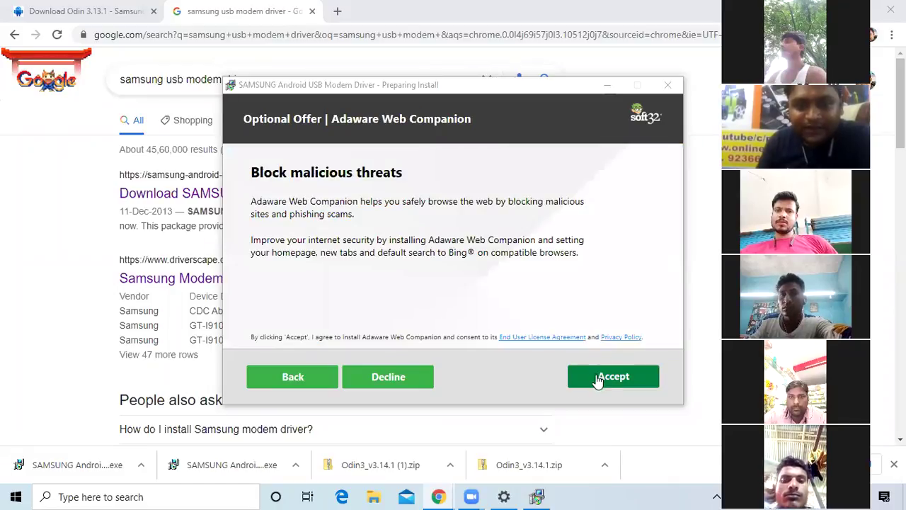
left_click(598, 378)
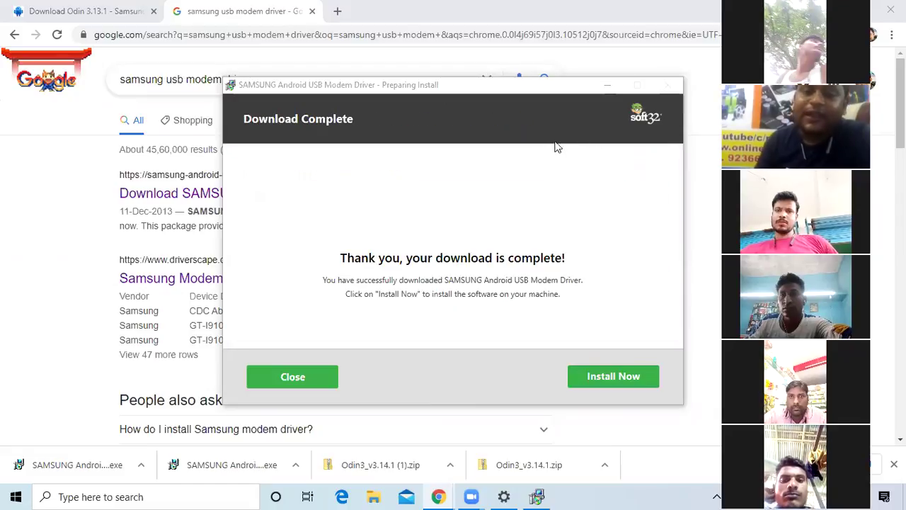
left_click(613, 376)
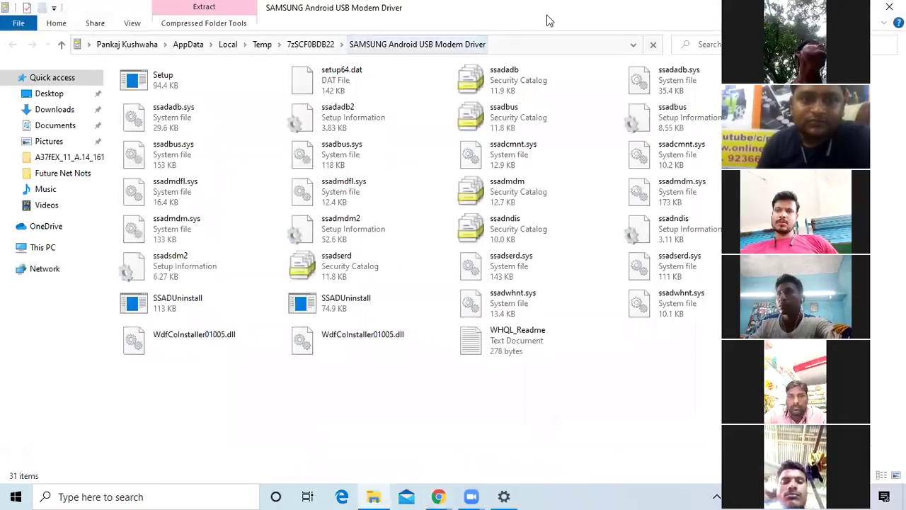
Close the File Explorer window with the temporary driver files and close the modem driver search tab.
double_click(641, 6)
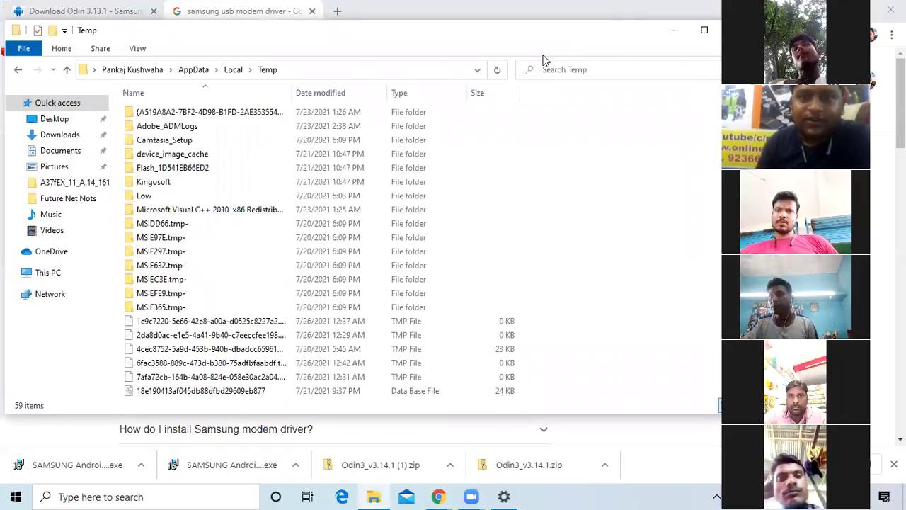
left_click_drag(620, 32, 425, 77)
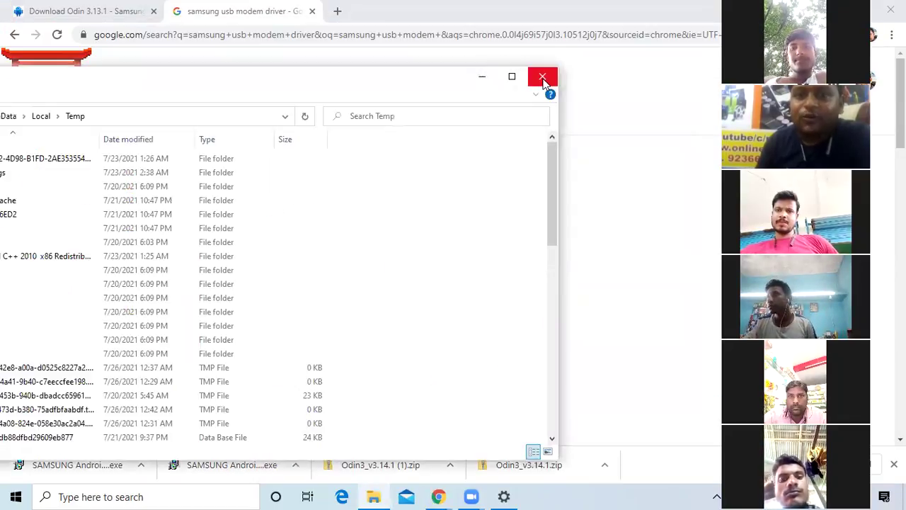
left_click(542, 75)
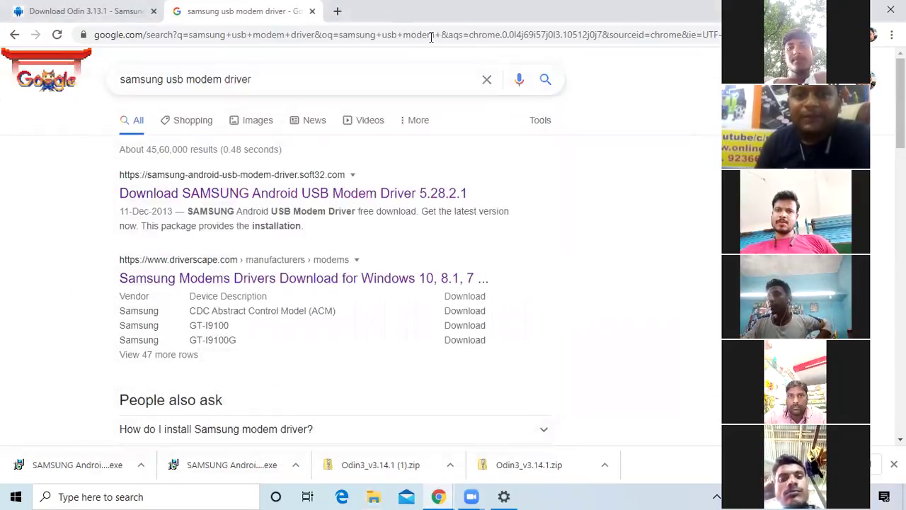
left_click(313, 11)
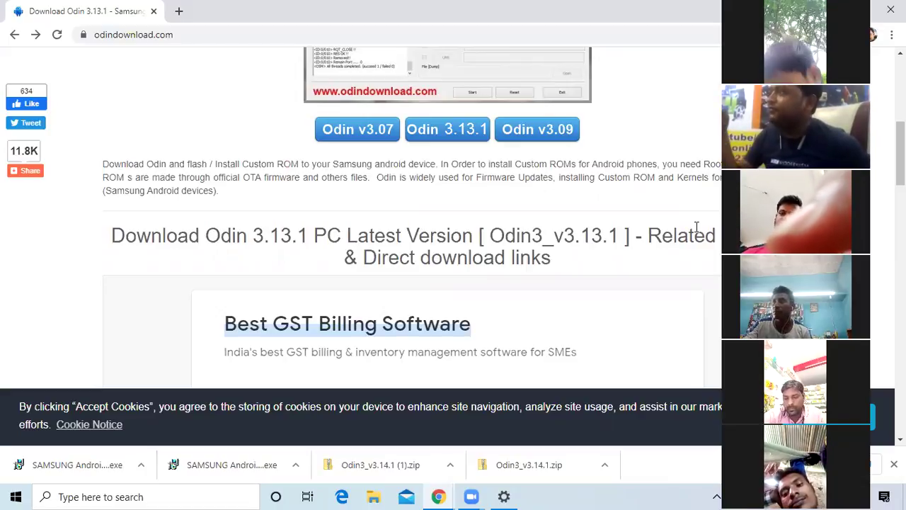
Minimize the browser and open the data folder on Local Disk (G:) in File Explorer.
double_click(566, 6)
left_click(641, 24)
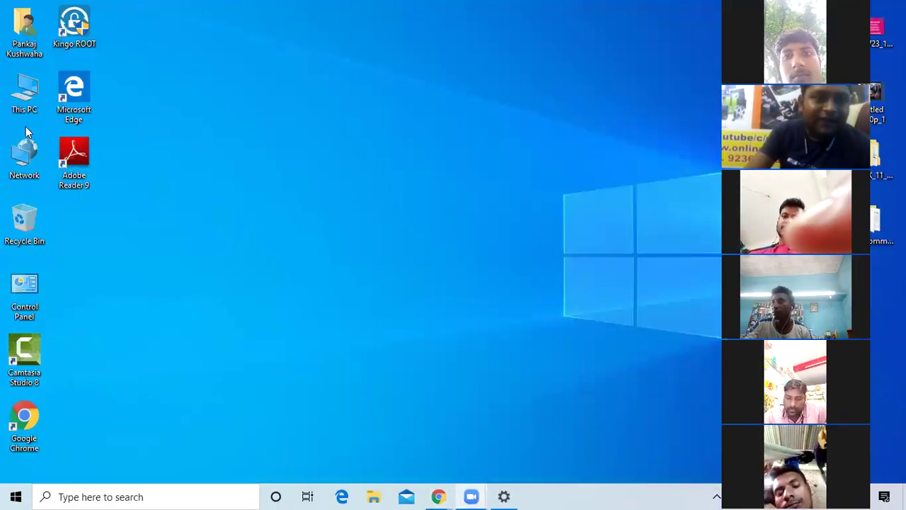
double_click(24, 92)
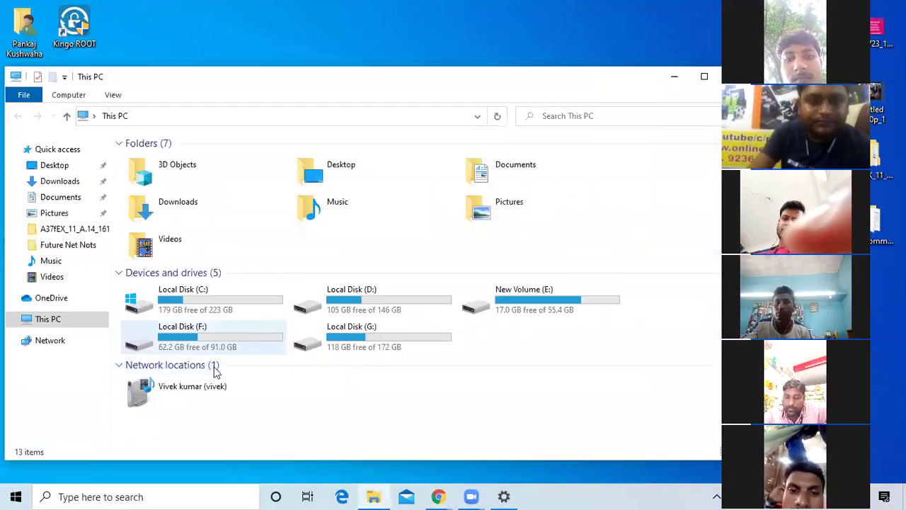
double_click(403, 347)
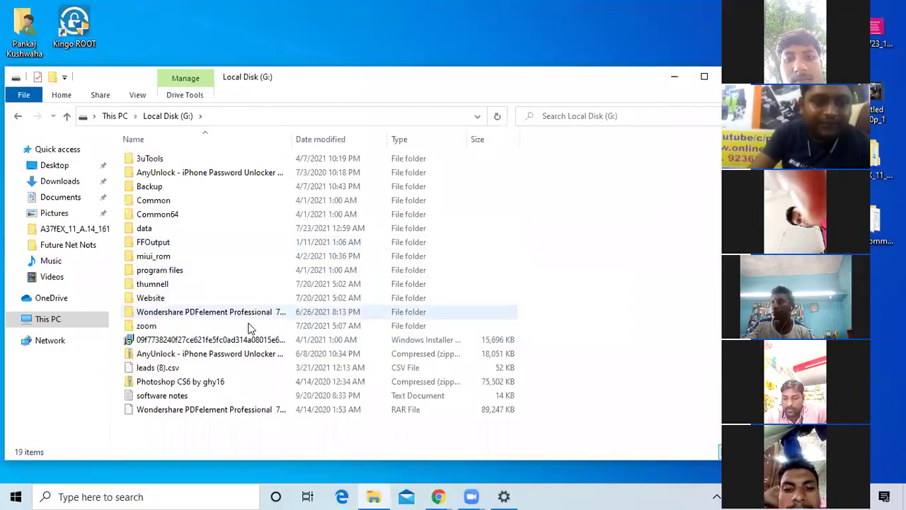
double_click(149, 230)
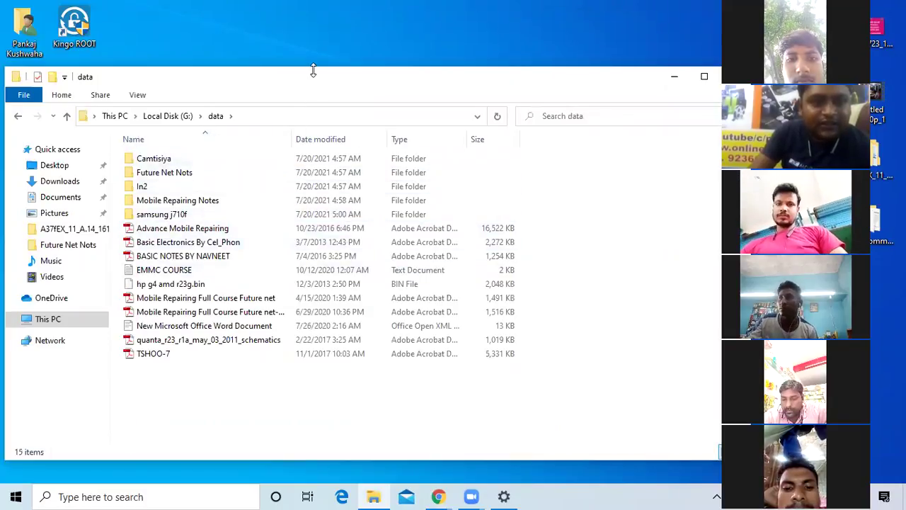
left_click_drag(316, 74, 382, 52)
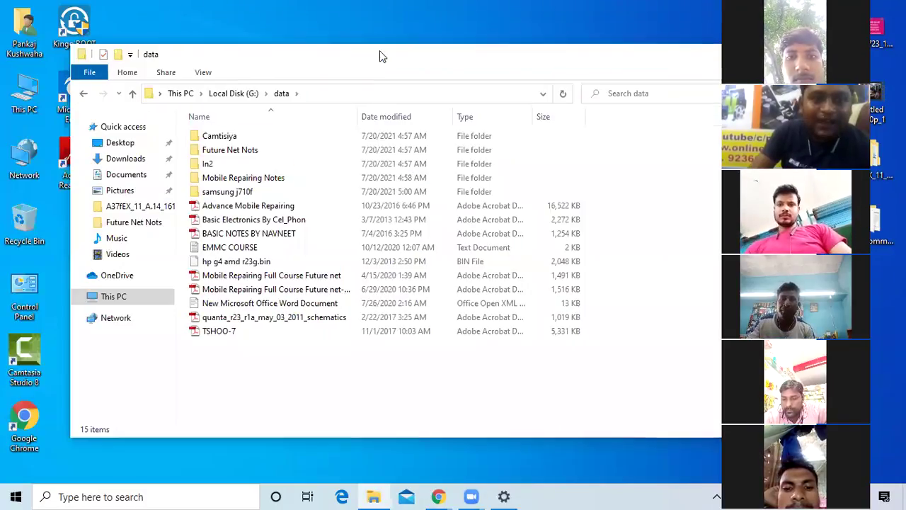
Open the samsung j710f folder, look into its COMBINATION firmware subfolder and return to samsung j710f.
left_click(239, 206)
double_click(240, 193)
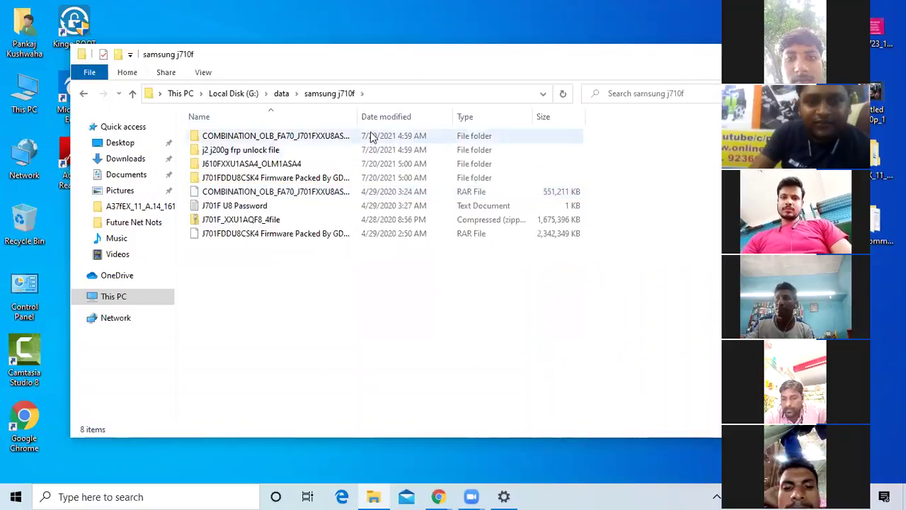
double_click(346, 136)
left_click(83, 93)
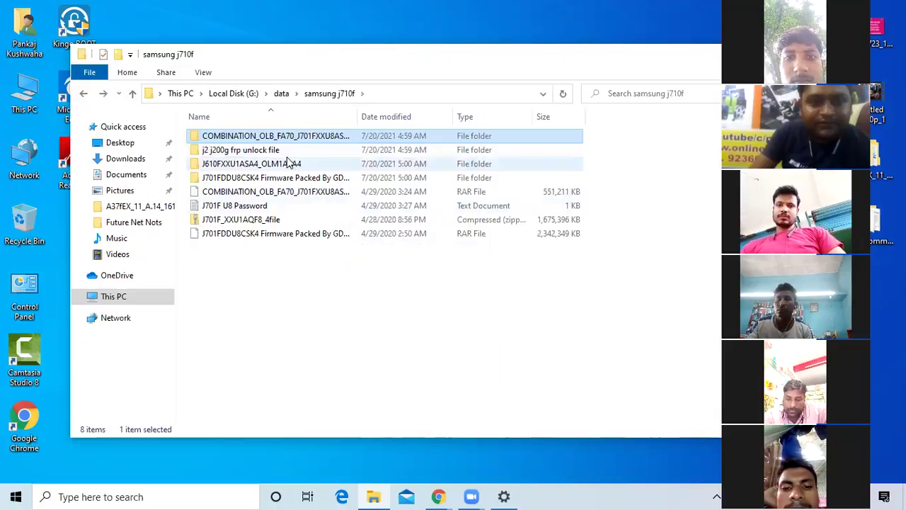
Open the J610FXXU1ASA4_OLM1ASA4 folder and widen the Name column to show the full firmware file names.
double_click(290, 163)
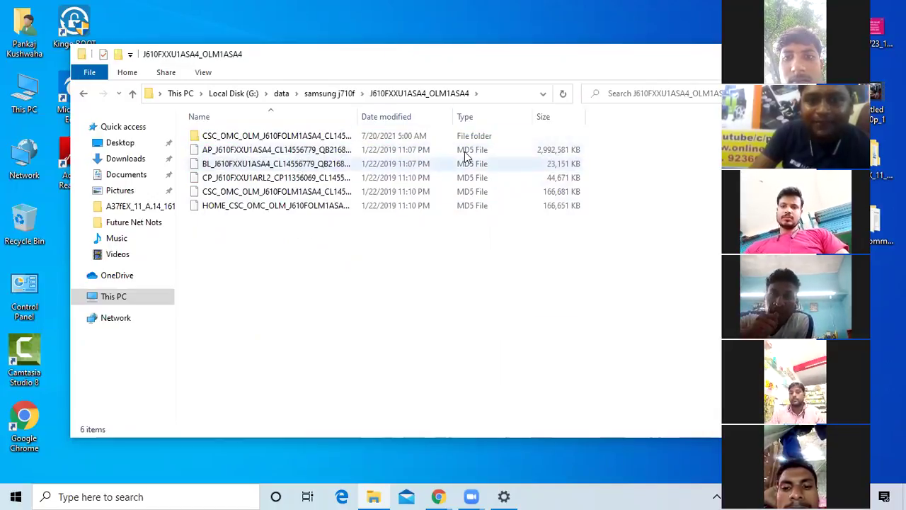
left_click_drag(356, 116, 552, 118)
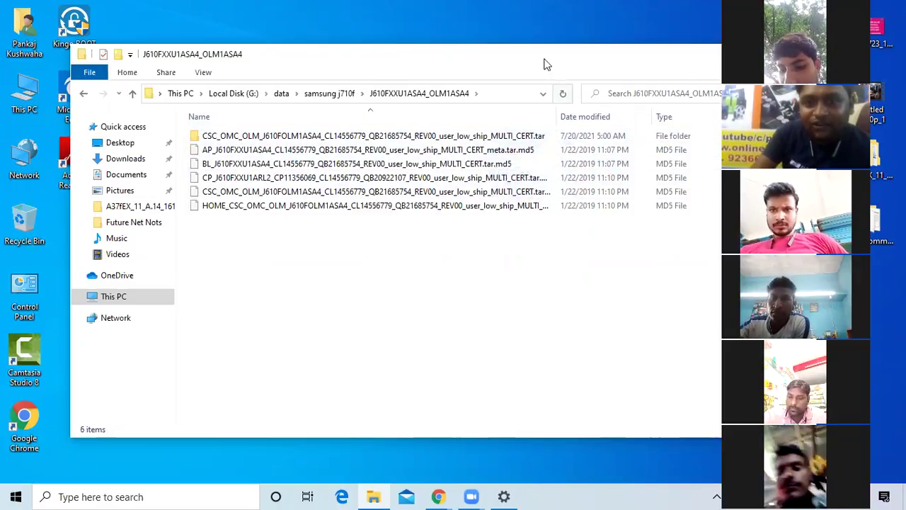
left_click_drag(538, 57, 473, 24)
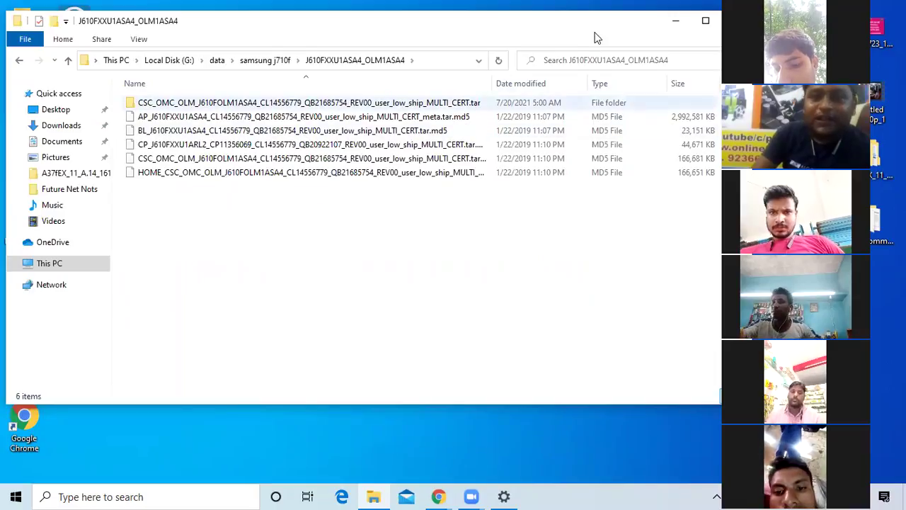
Point out the HOME_CSC, CSC, CP and BL firmware files by selecting them one after another.
left_click(600, 109)
left_click(581, 176)
left_click(592, 158)
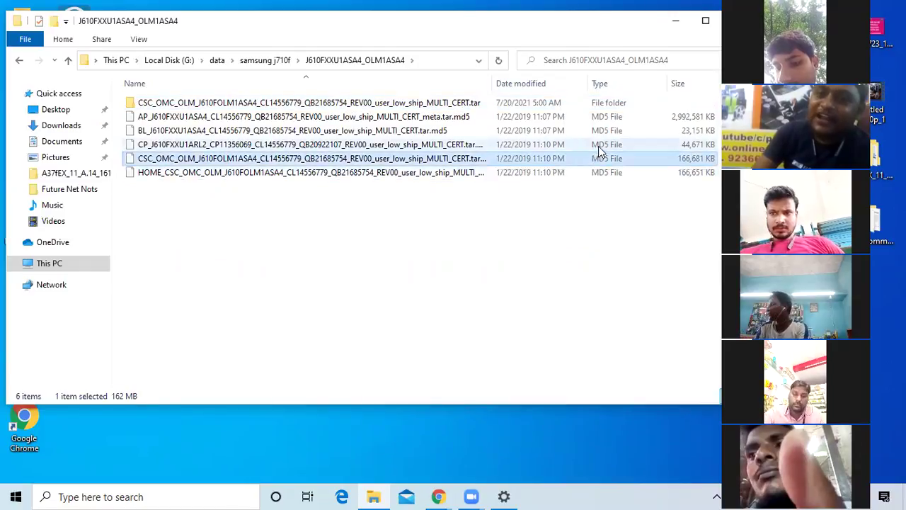
left_click(598, 146)
left_click(601, 133)
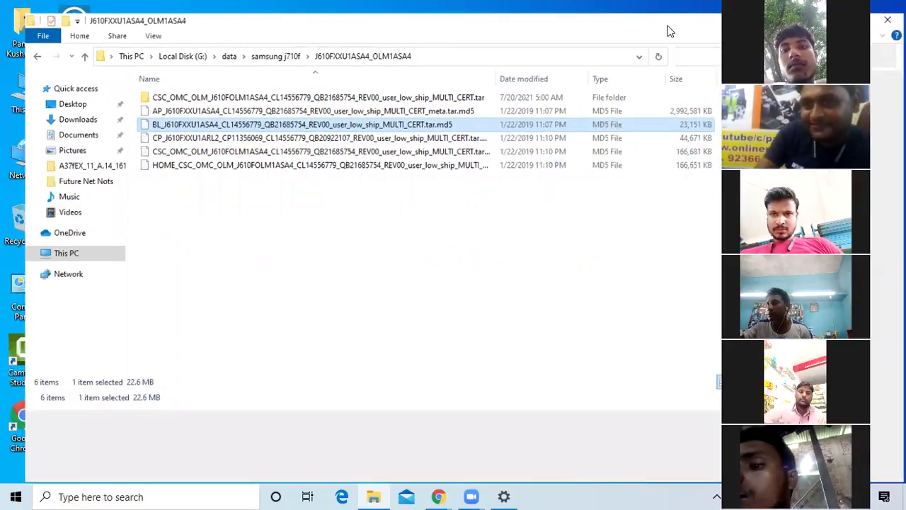
Close the File Explorer windows, including the one with the J610F firmware files, to return to the desktop.
double_click(668, 26)
double_click(642, 7)
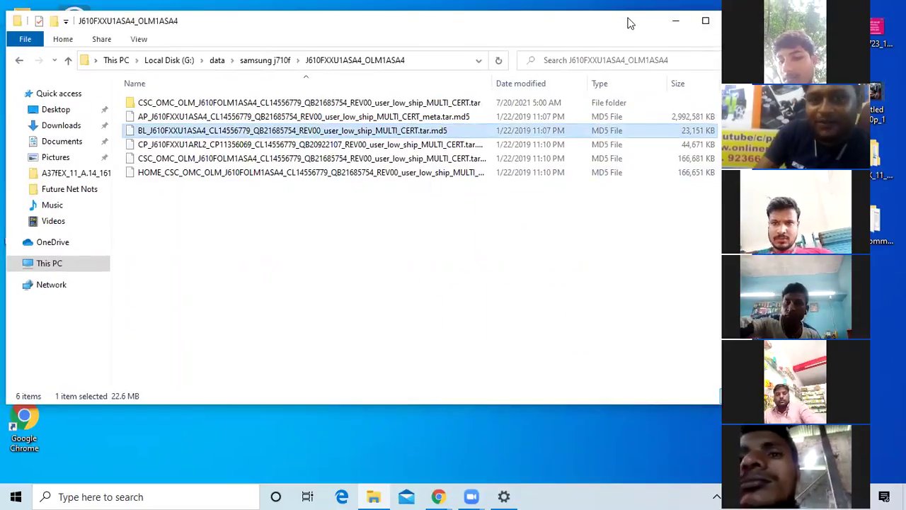
left_click_drag(627, 22, 482, 78)
left_click(574, 79)
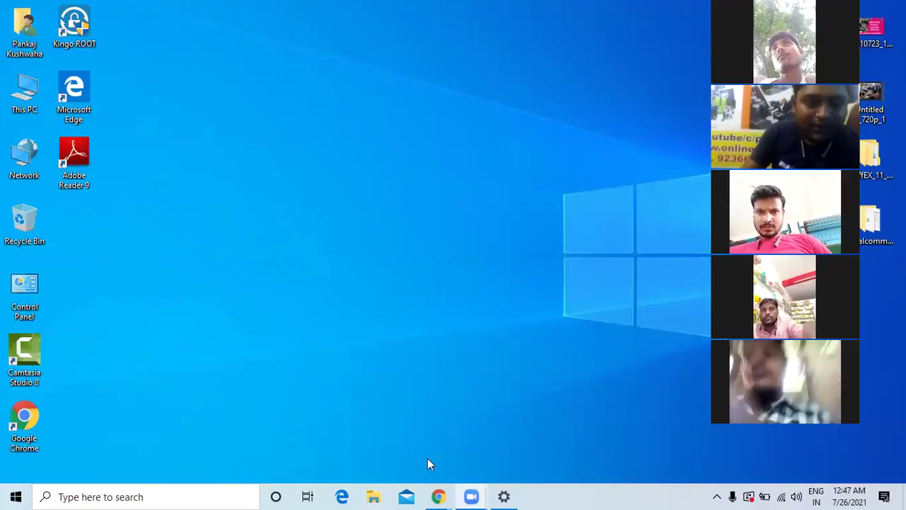
left_click(373, 494)
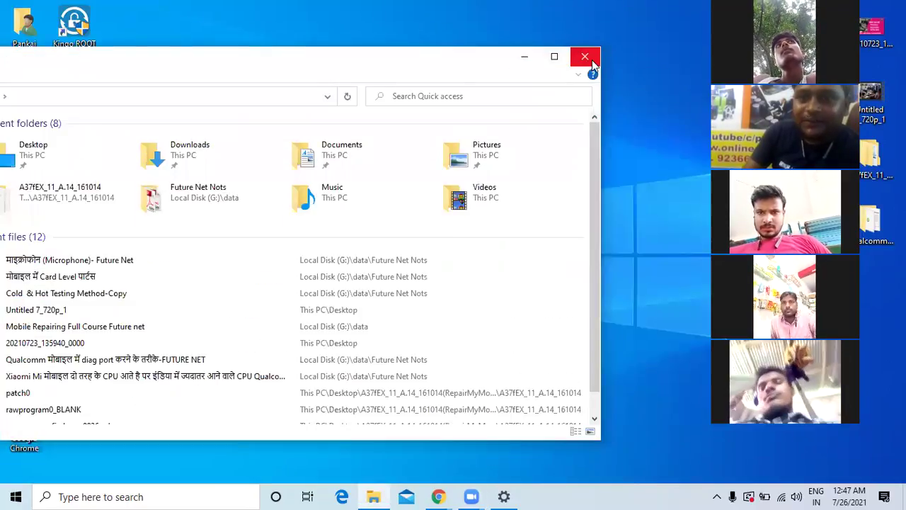
left_click(586, 56)
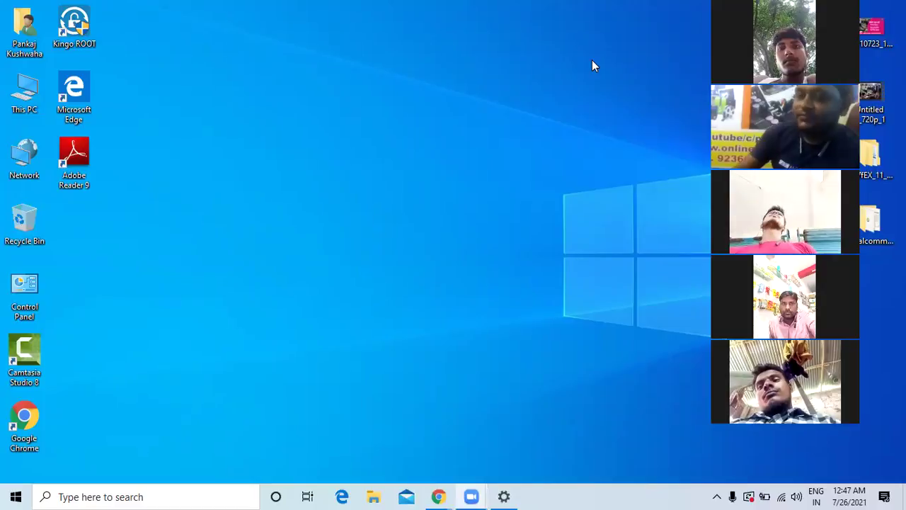
Switch to a maximized Paint window with the Text tool active and enlarge the canvas to 1360 × 623 px.
left_click(133, 496)
type("paint")
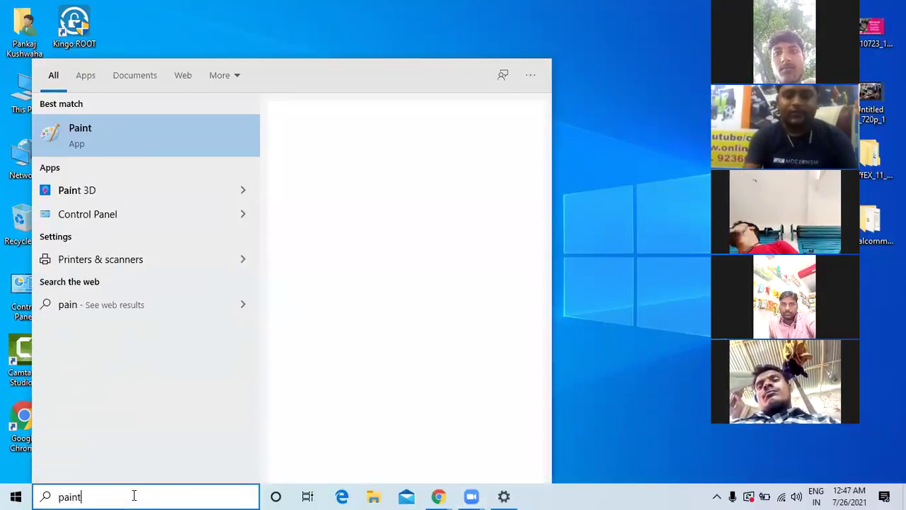
key("Return")
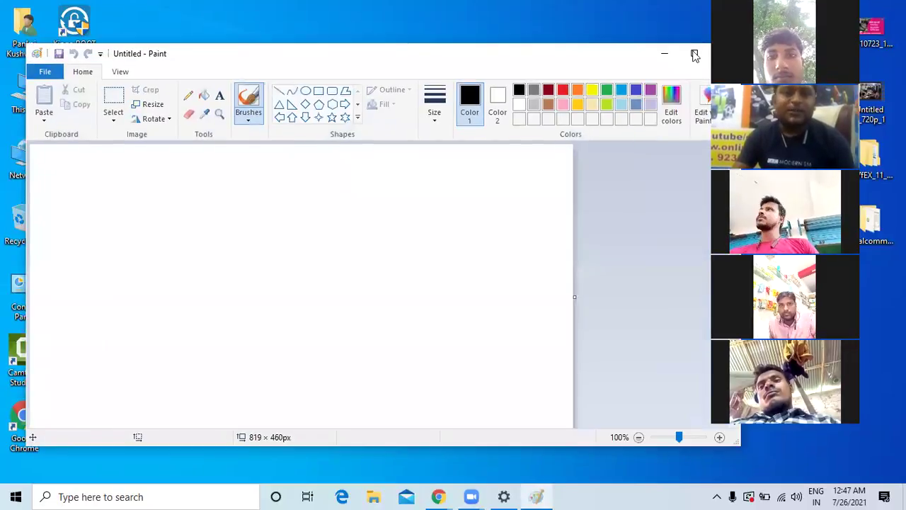
left_click(695, 55)
left_click(192, 47)
left_click_drag(545, 403, 708, 492)
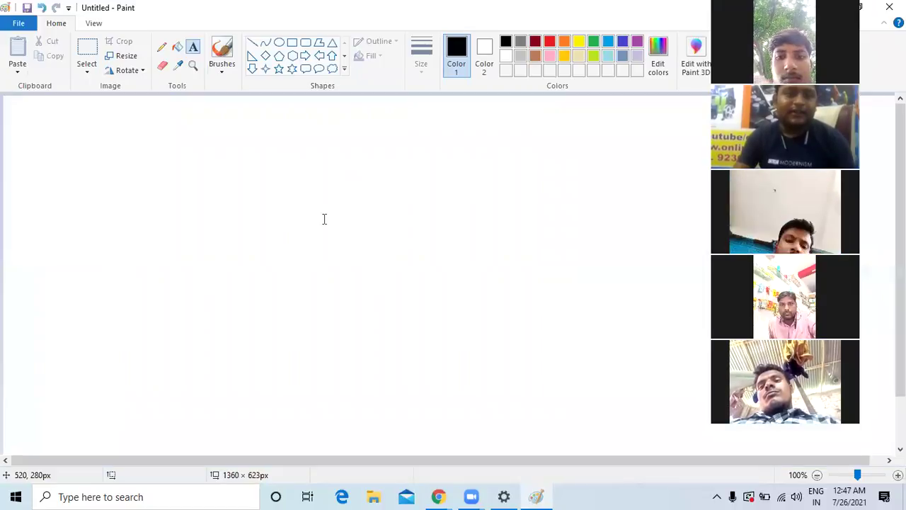
Add the heading "Fist" in Calibri size 28 near the upper edge of the canvas.
left_click(141, 108)
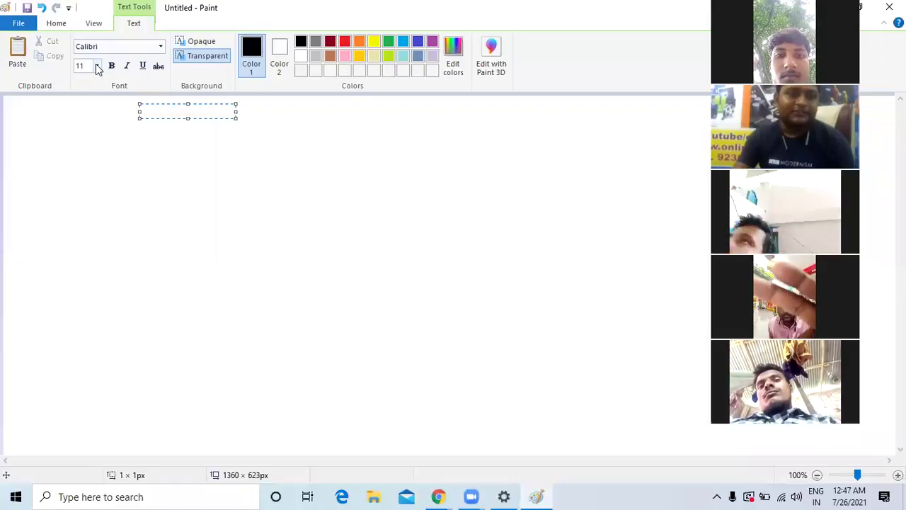
left_click(96, 65)
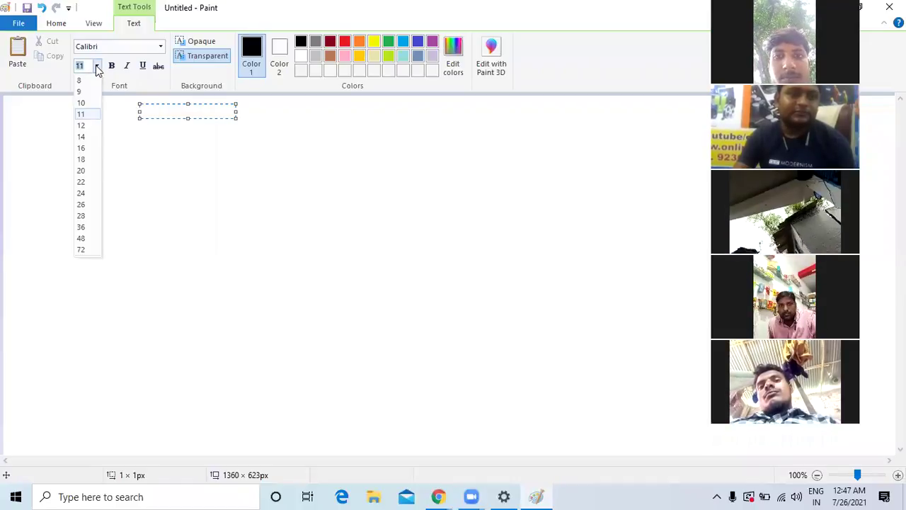
left_click(81, 215)
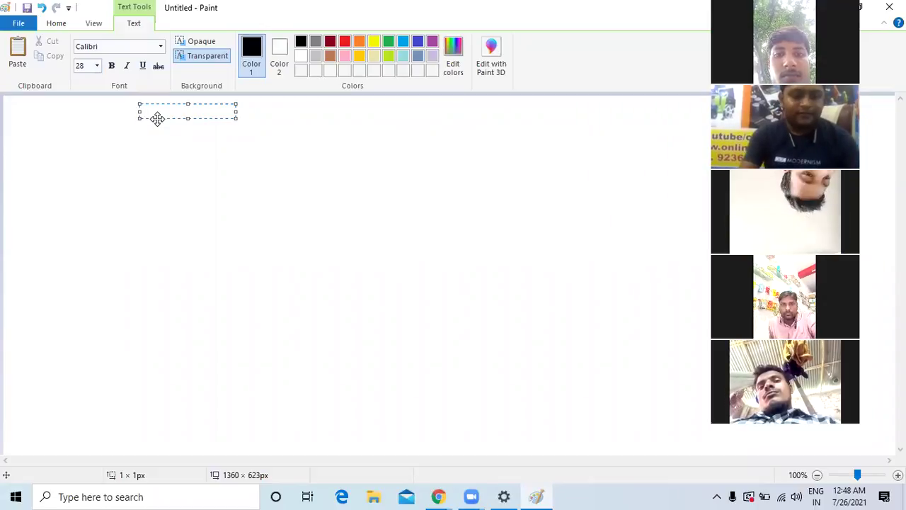
type("Fist")
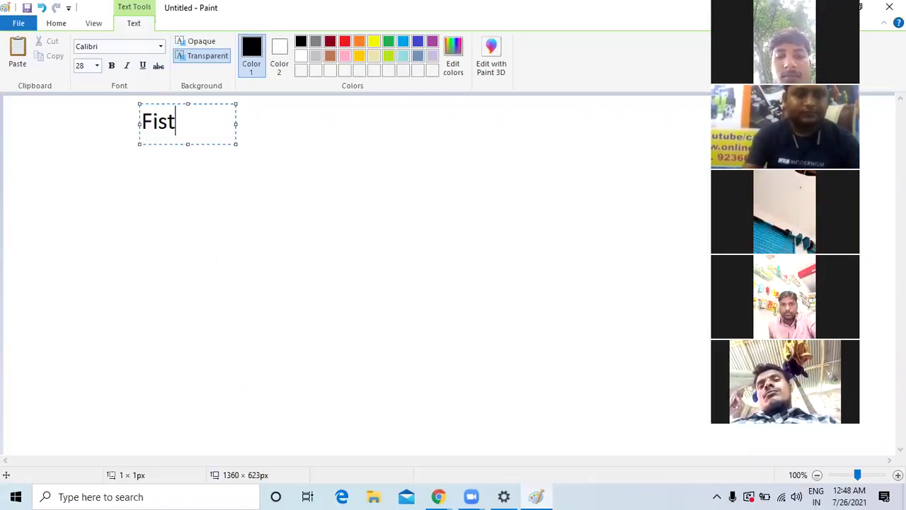
left_click(305, 144)
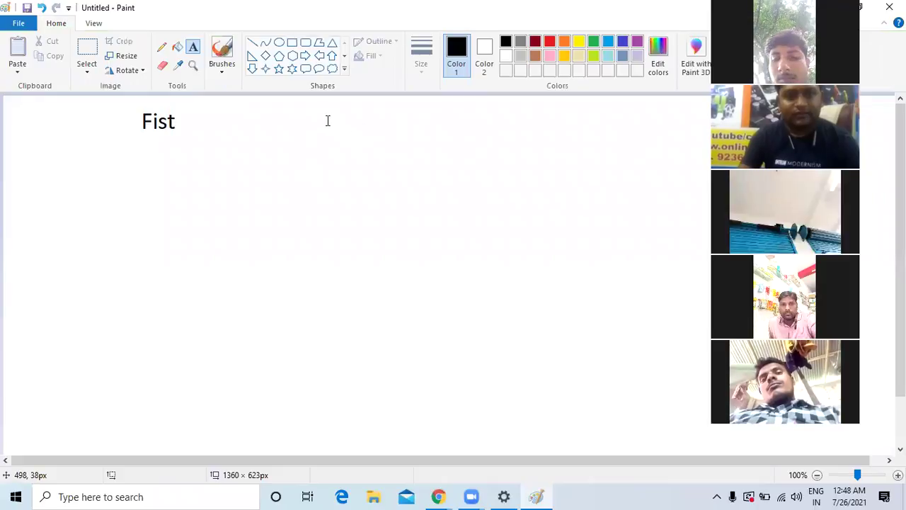
Add a second heading "SEC" in capitals on the same line, to the right of "Fist".
left_click(326, 117)
type("se")
key("BackSpace")
key("BackSpace")
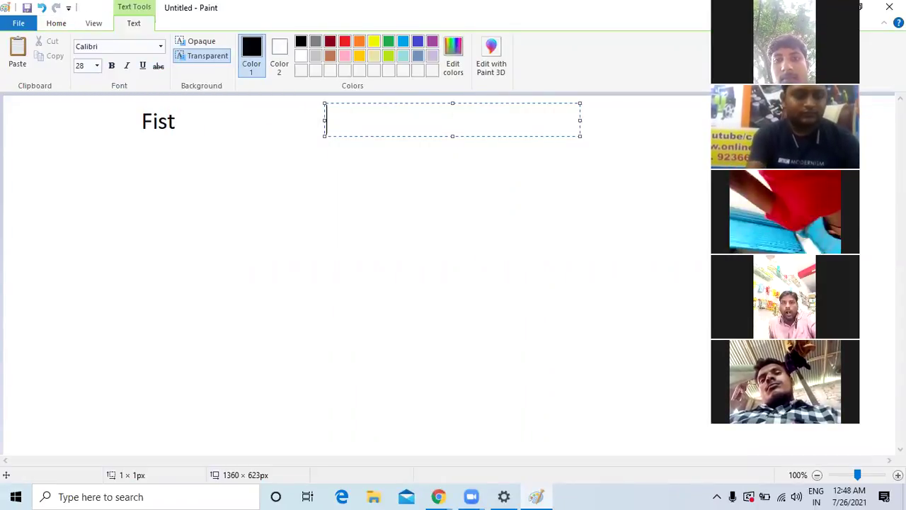
type("SEC")
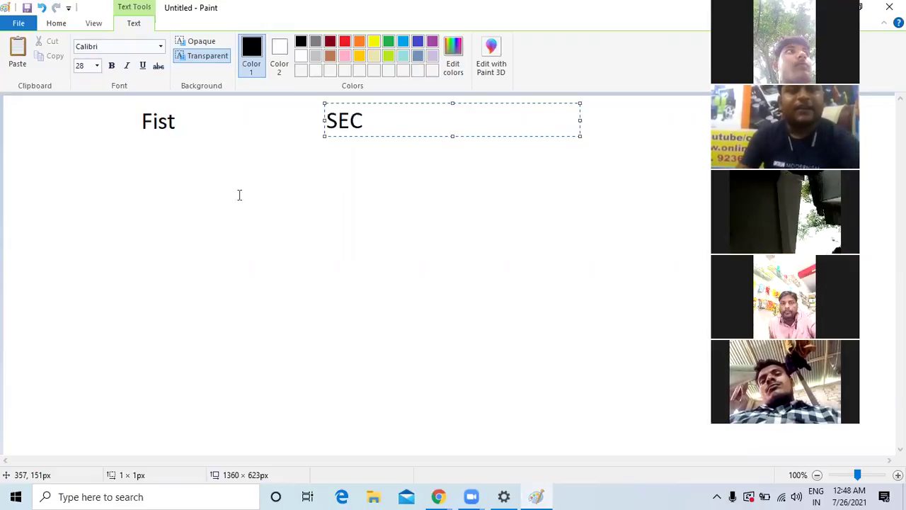
left_click(205, 196)
Start a numbered list below the "Fist" heading with the lines "1- BL" and "2-AP".
left_click(104, 168)
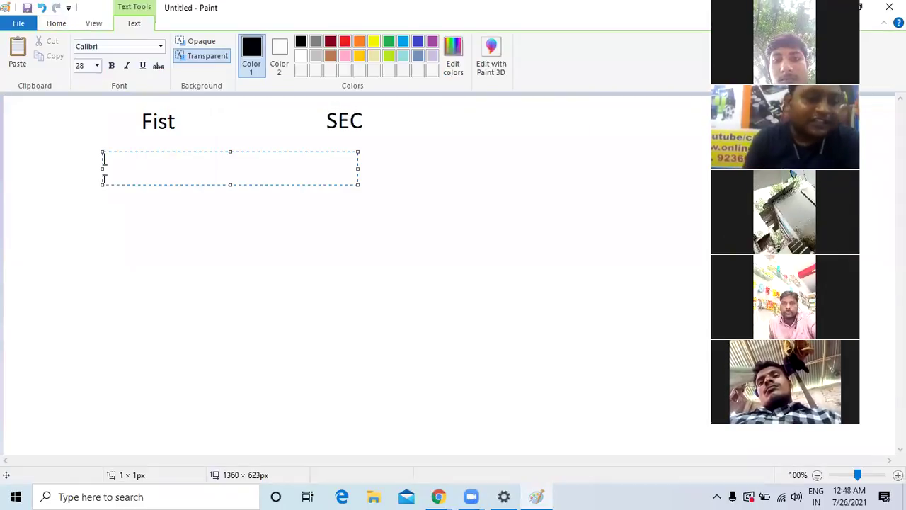
type("1-")
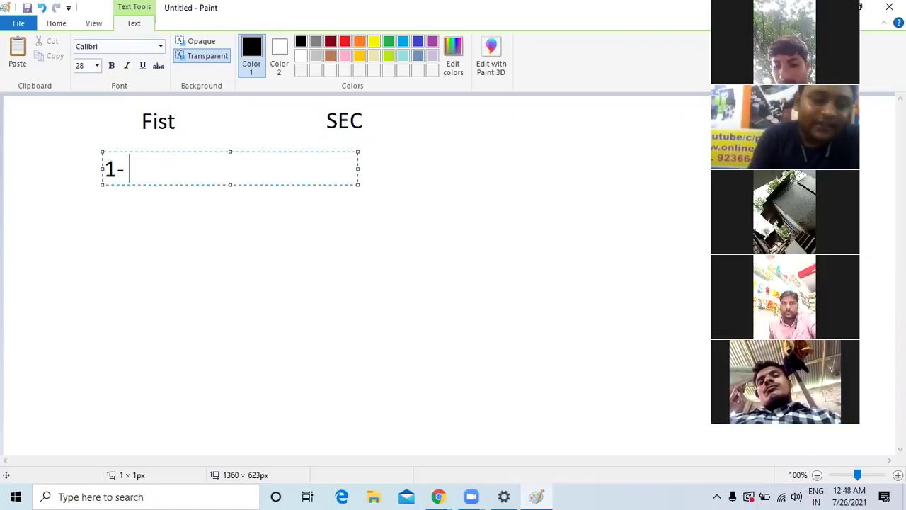
type(" BL")
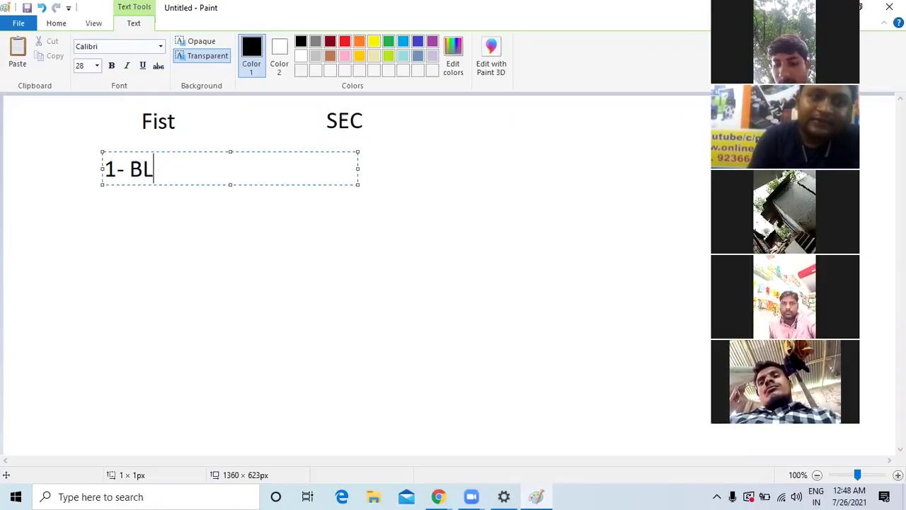
key("Return")
type("2")
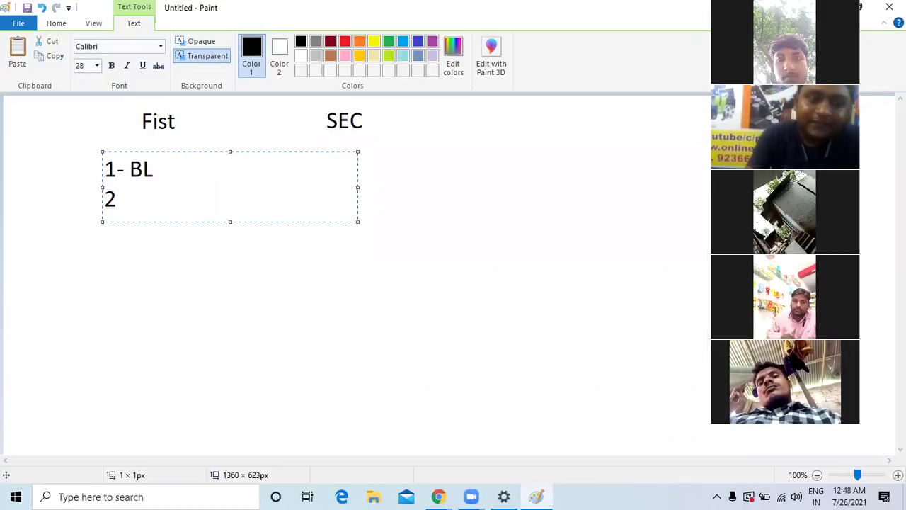
type("-AP")
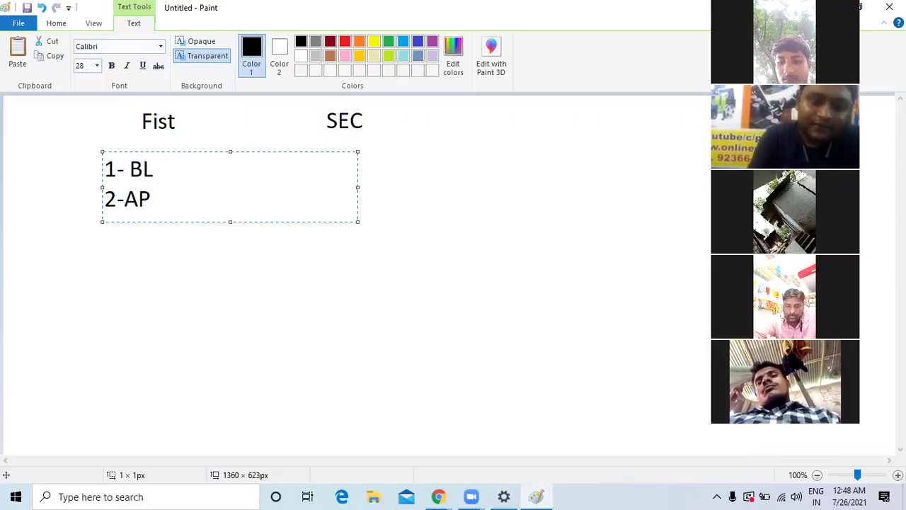
Complete the list below "Fist" with the lines "3- CP" and "4- CSC".
key("Return")
type("3- CP")
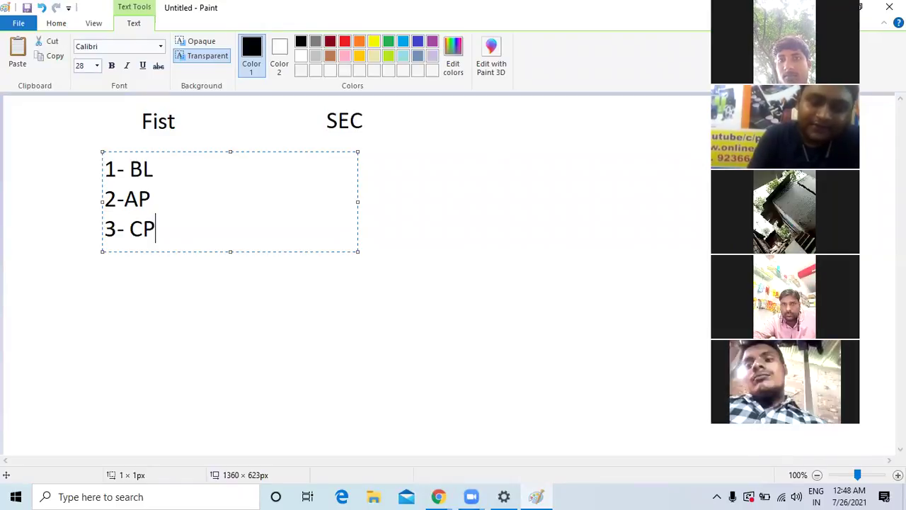
key("Return")
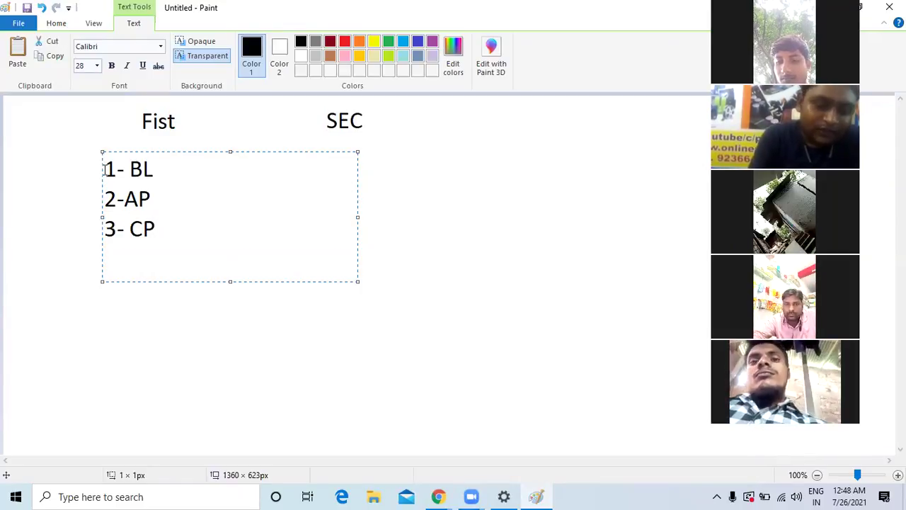
type("4- ")
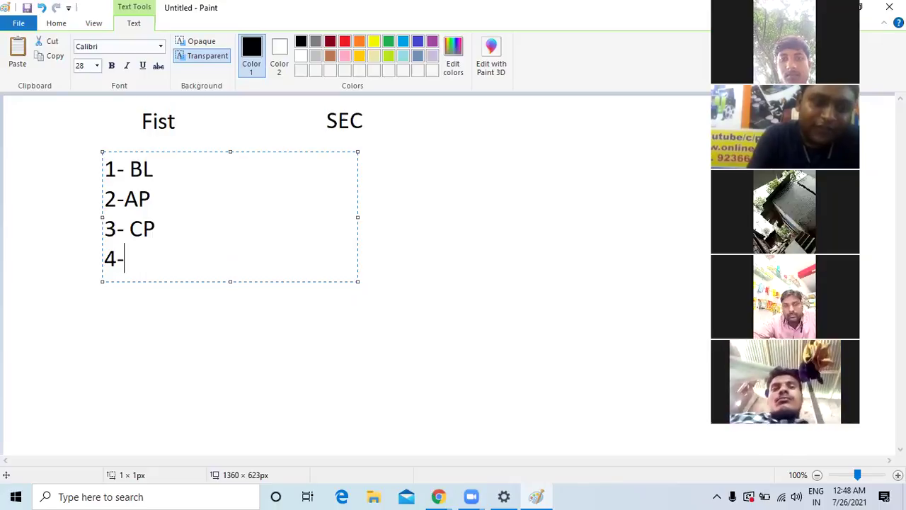
type("CS")
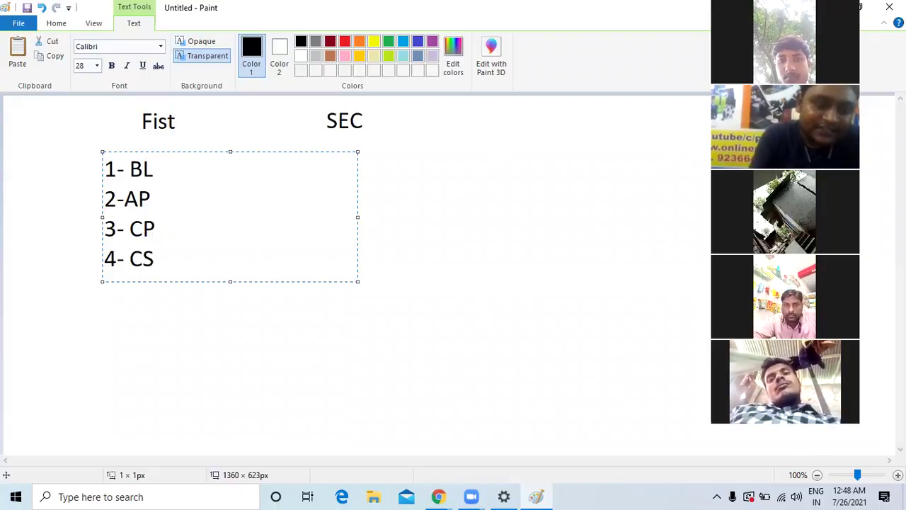
type("C")
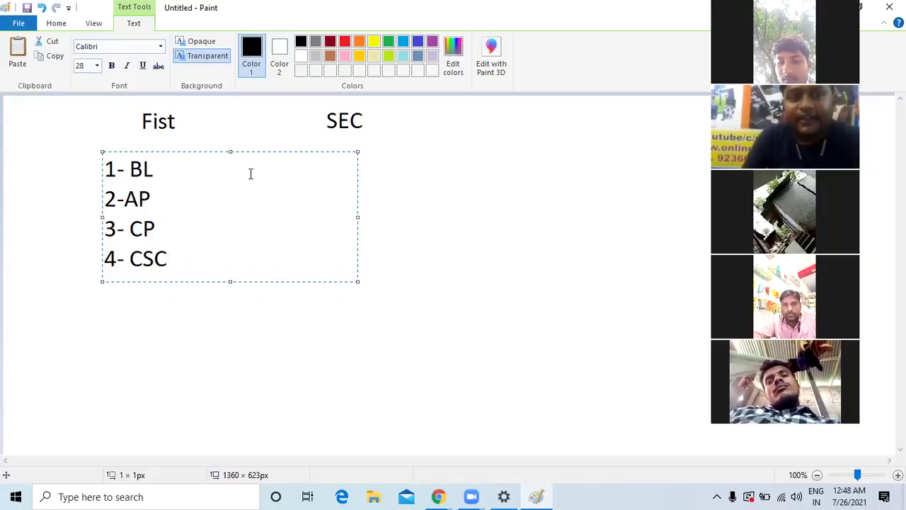
left_click(177, 309)
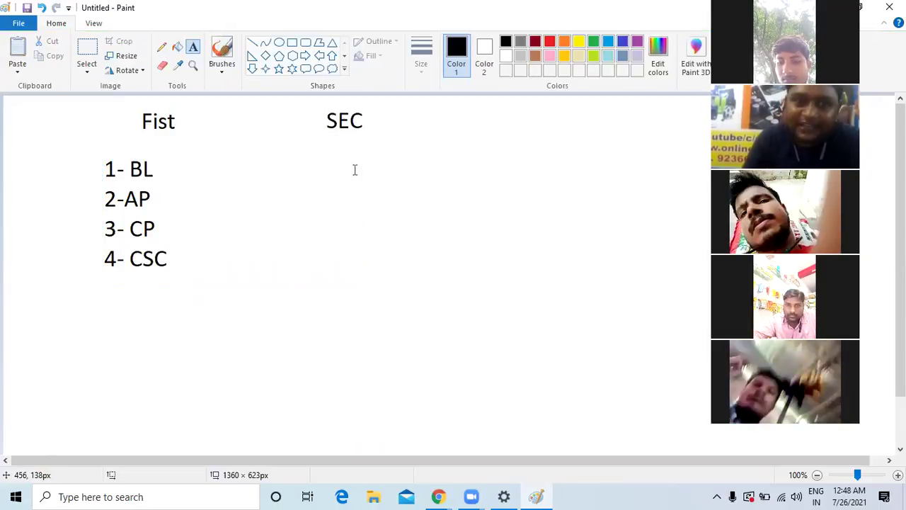
Add the line "1- AP/ PDA FILE" below the "SEC" heading in Calibri size 28.
left_click(310, 150)
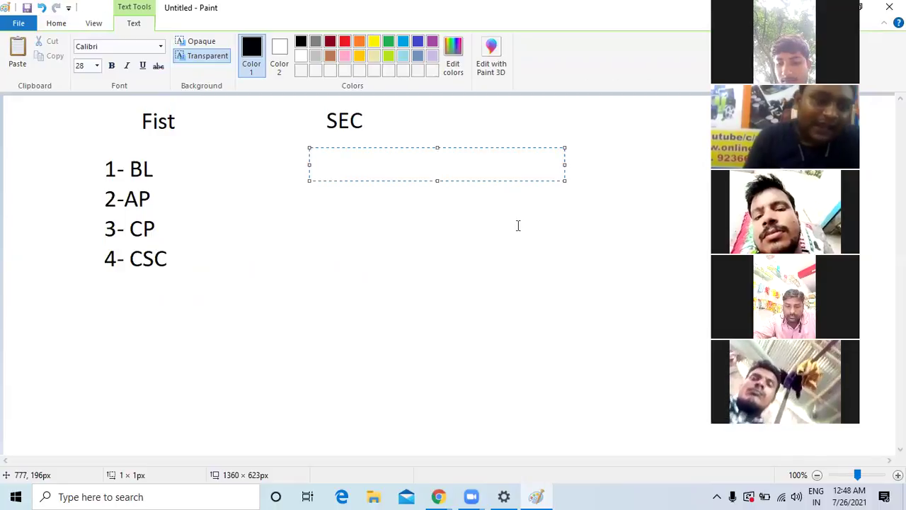
type("1- ")
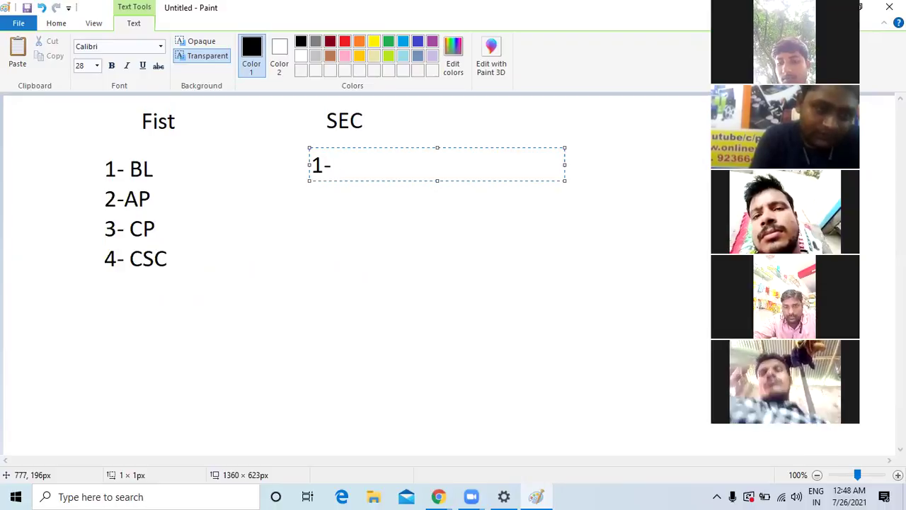
type("AP")
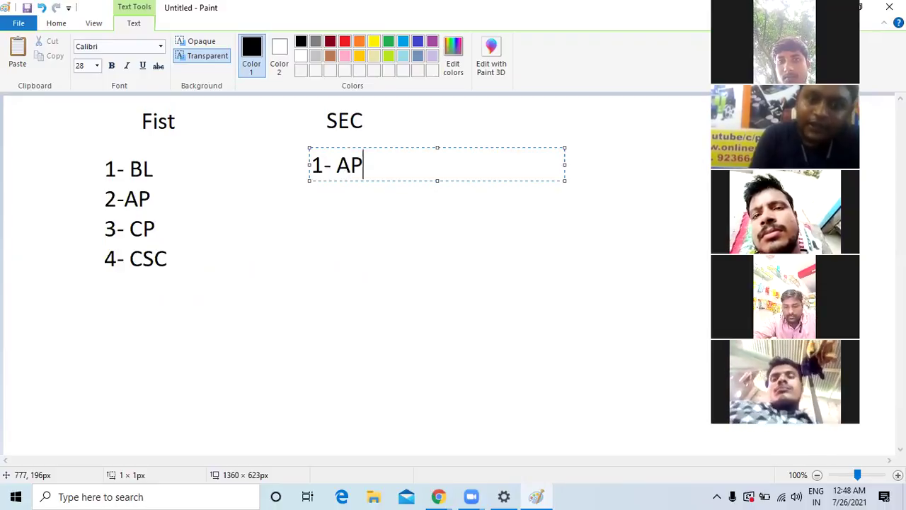
type("/ PDA")
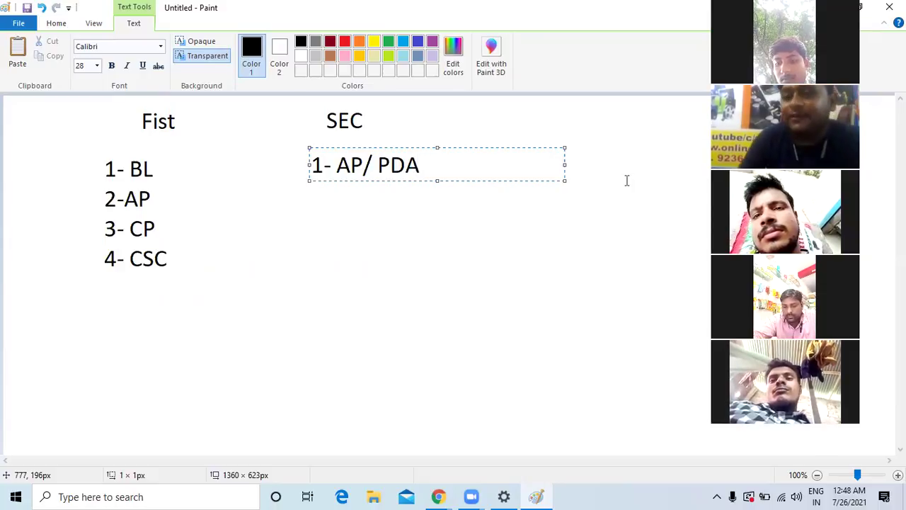
type(" FILE")
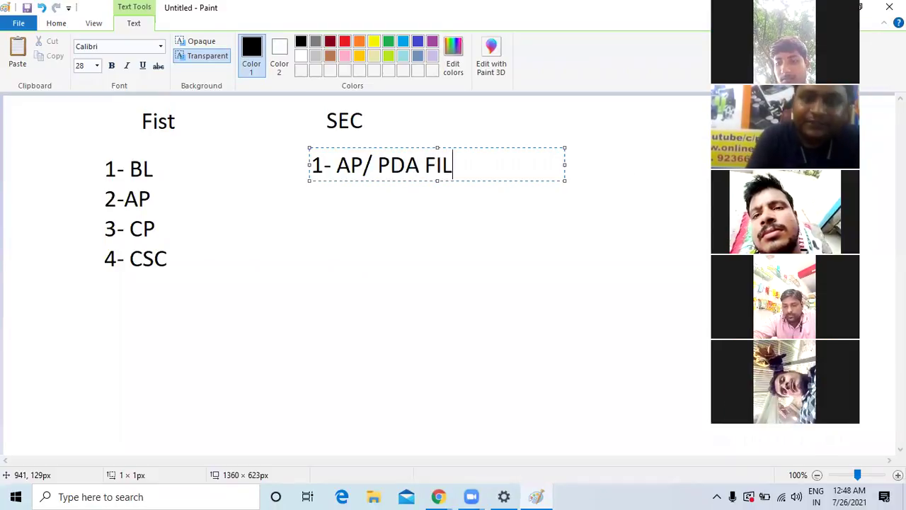
left_click(368, 265)
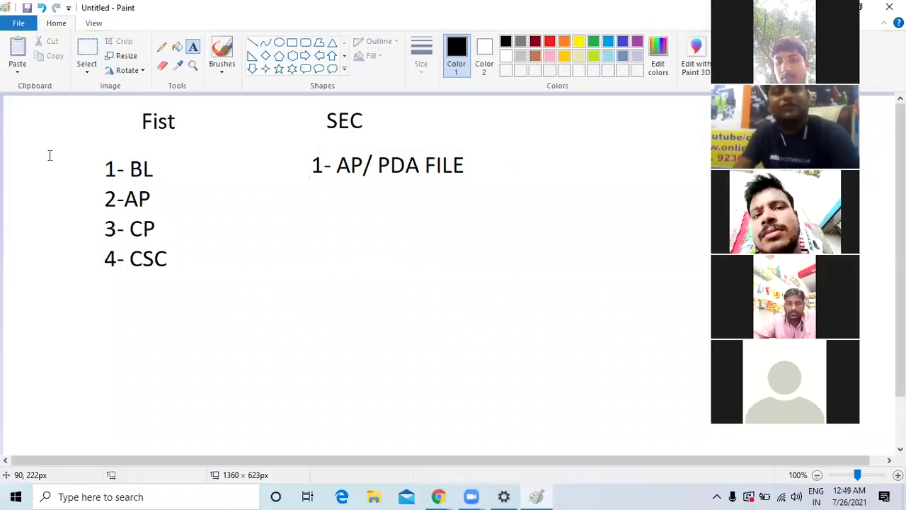
Draw a black rectangle enclosing both headings and their lists.
left_click(292, 42)
left_click_drag(86, 104, 488, 326)
left_click(567, 252)
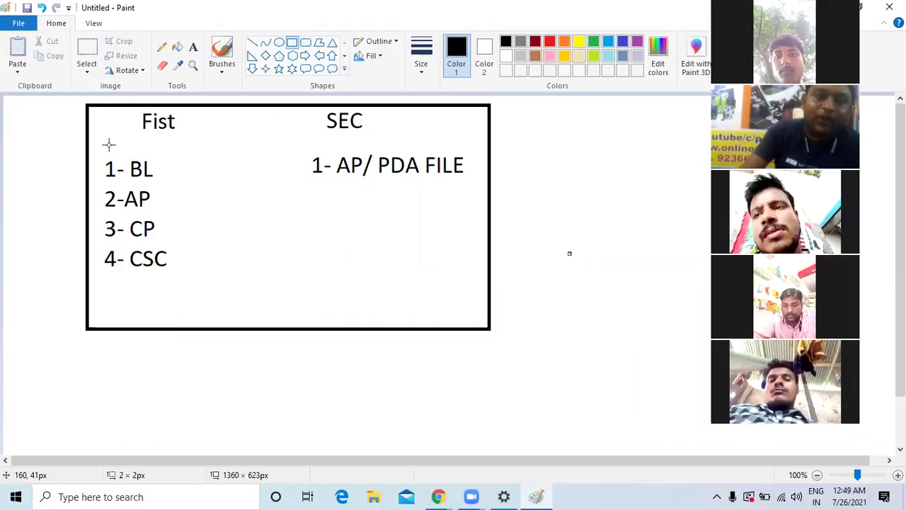
Frame the "Fist" list and the "SEC" list with separate rectangles inside the outer box.
left_click_drag(96, 145, 183, 290)
left_click(257, 202)
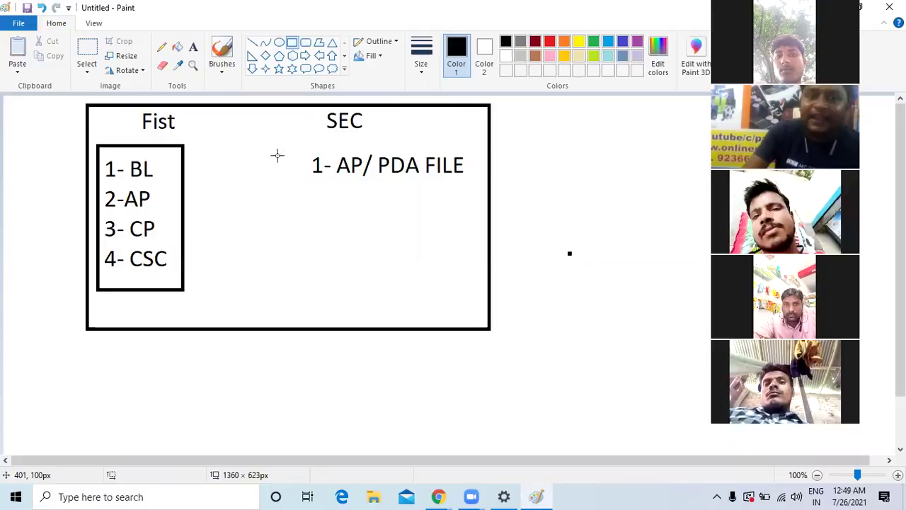
left_click_drag(296, 144, 476, 259)
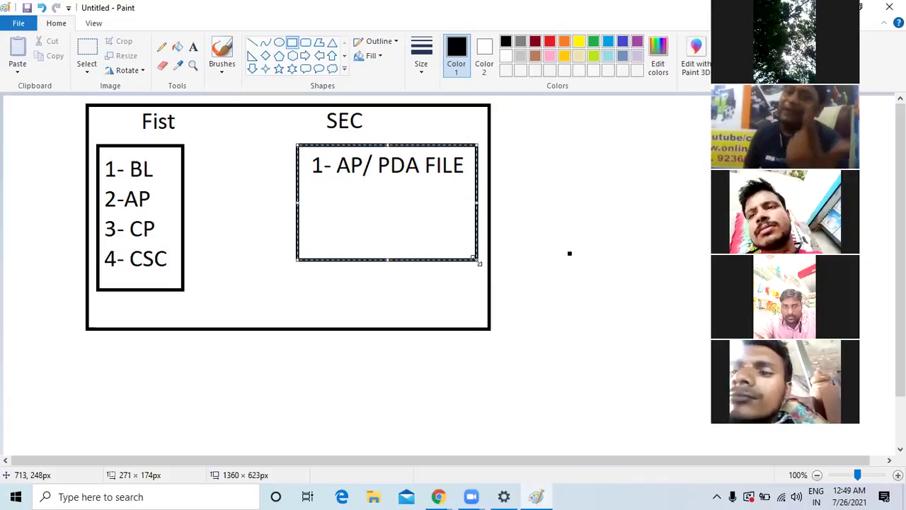
left_click(526, 216)
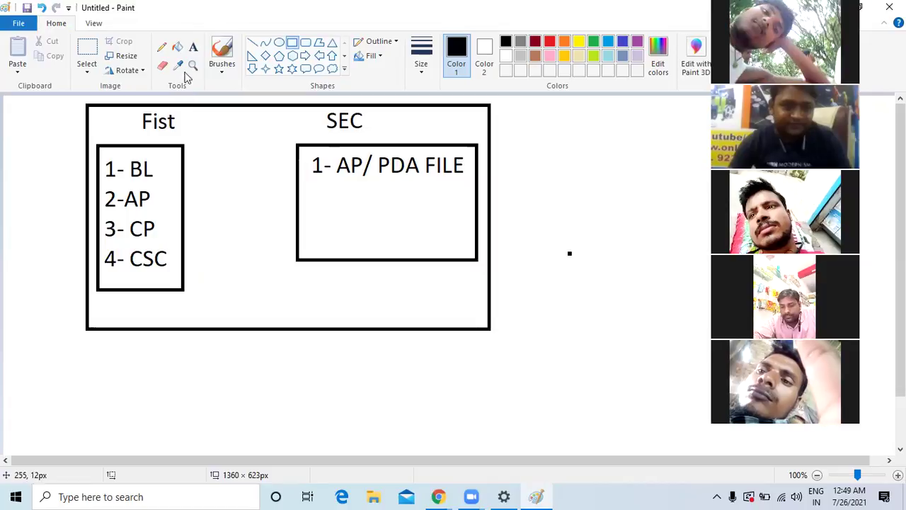
Erase the letters "st" from the heading "Fist".
left_click(162, 64)
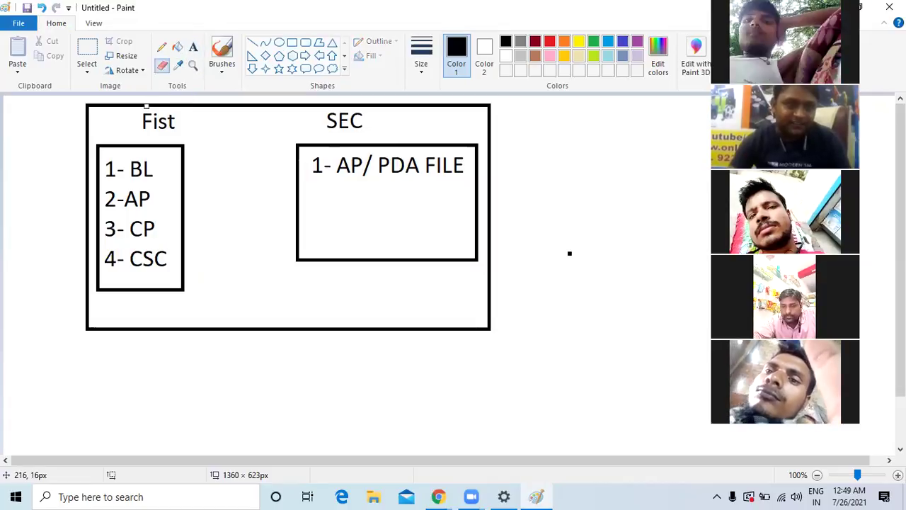
mouse_move(160, 114)
left_mouse_down()
mouse_move(170, 117)
mouse_move(161, 125)
mouse_move(173, 117)
left_mouse_up()
left_click(192, 47)
left_click(159, 112)
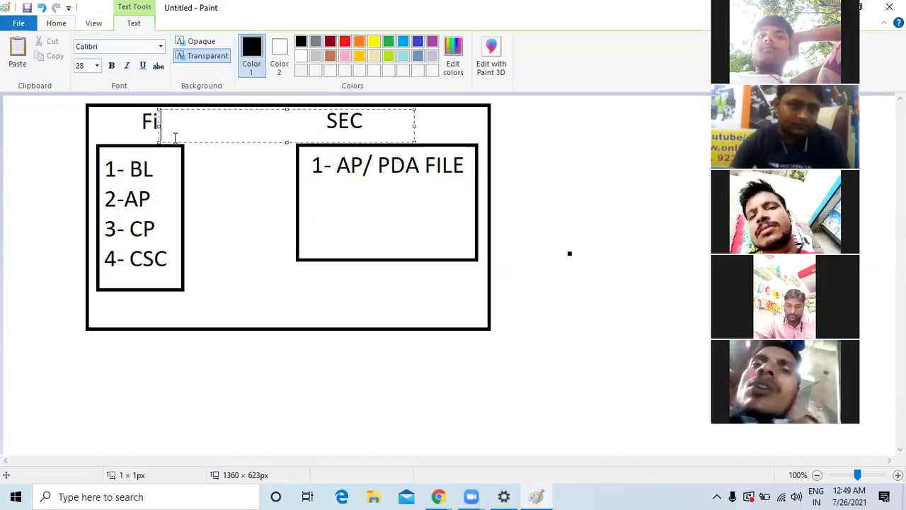
type("RST")
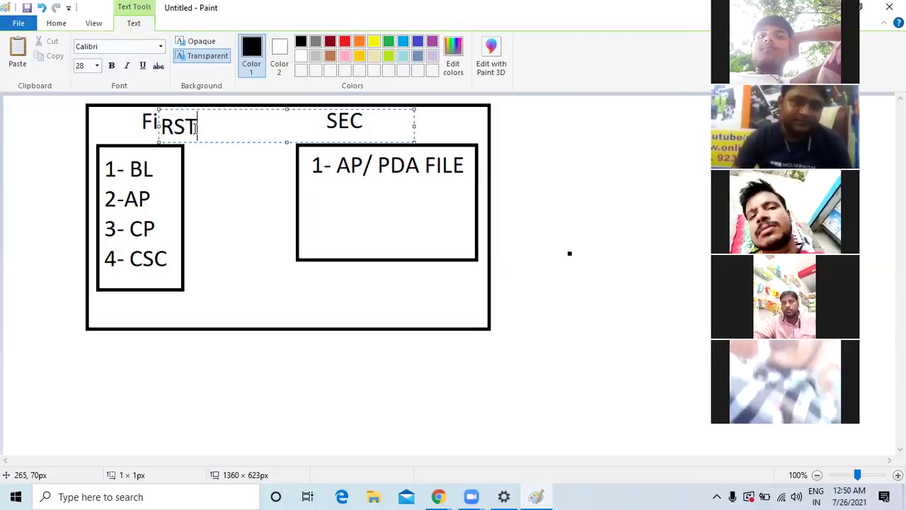
key("shift+Left")
key("shift+Left")
key("shift+Left")
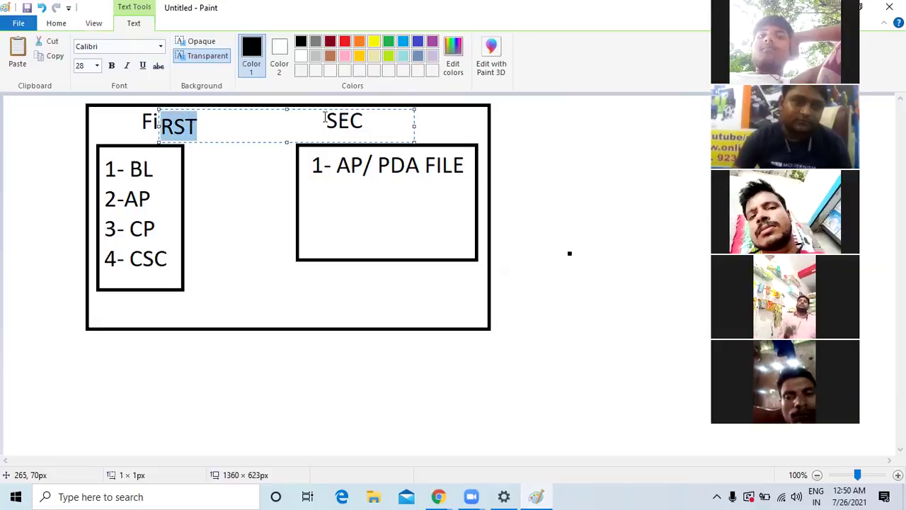
key("Right")
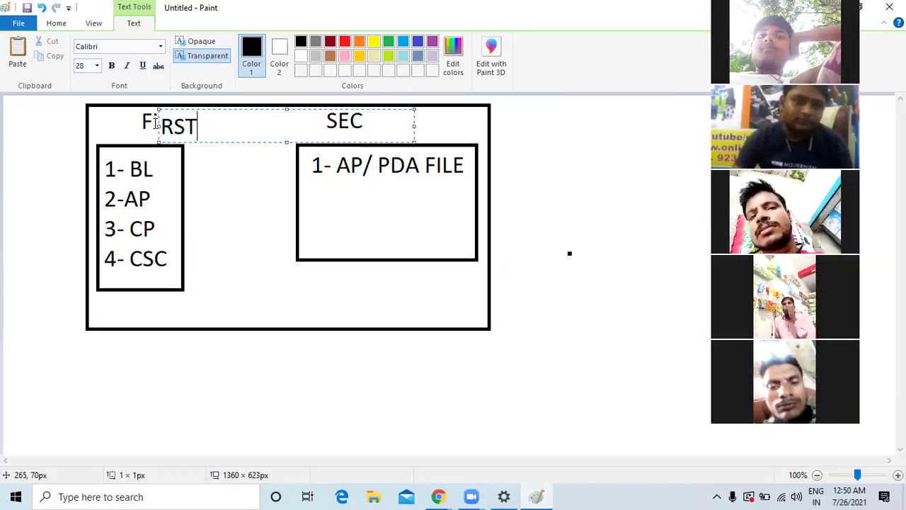
left_click_drag(197, 127, 162, 121)
key("BackSpace")
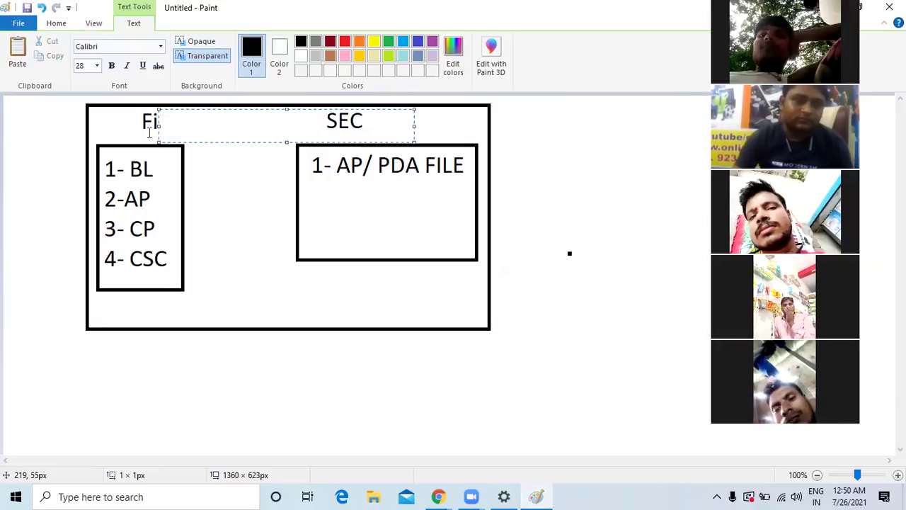
Add the number "1" directly after the remaining letters "Fi" in the first heading.
left_click(160, 127)
left_click(161, 121)
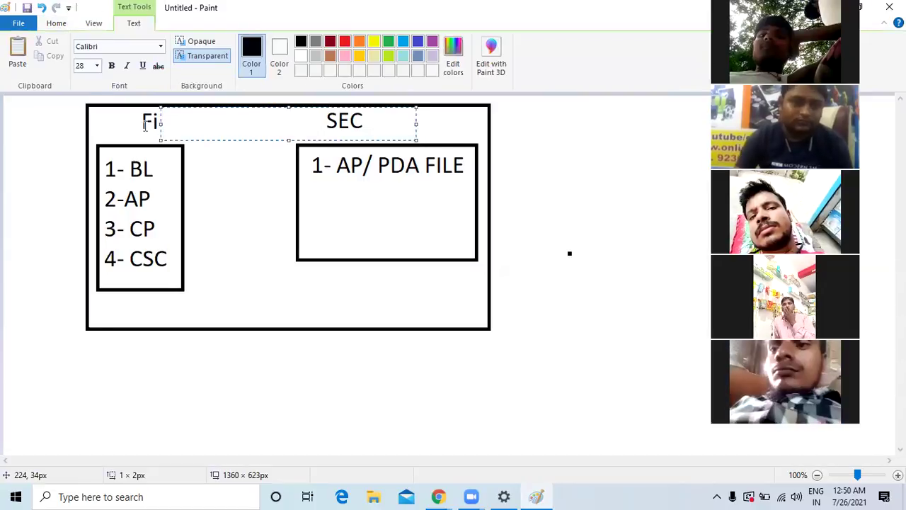
left_click(145, 124)
left_click(160, 116)
type("1")
left_click(233, 199)
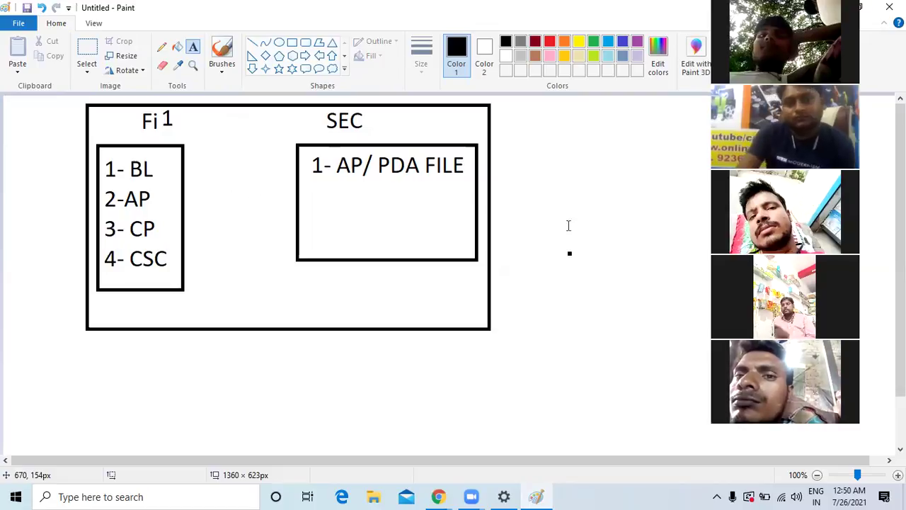
Add the number "2" to the right of the "SEC" heading.
left_click(390, 105)
type("2")
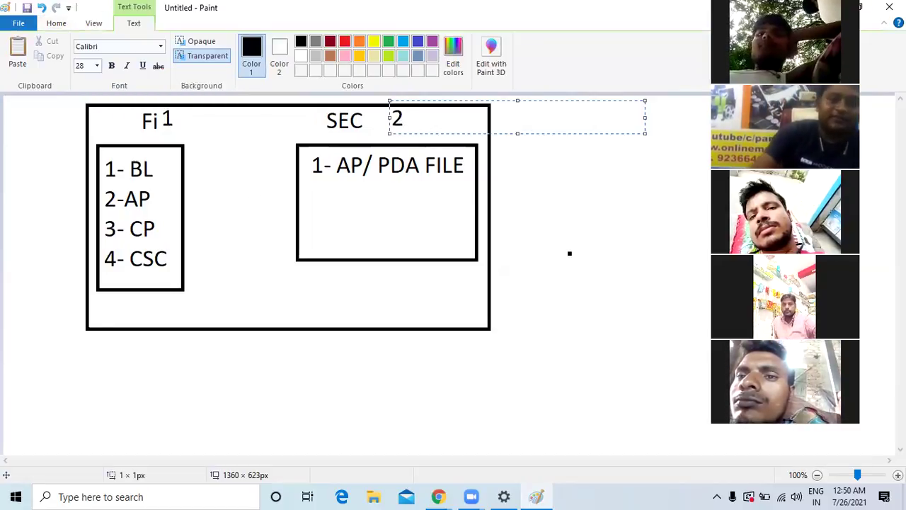
left_click(564, 174)
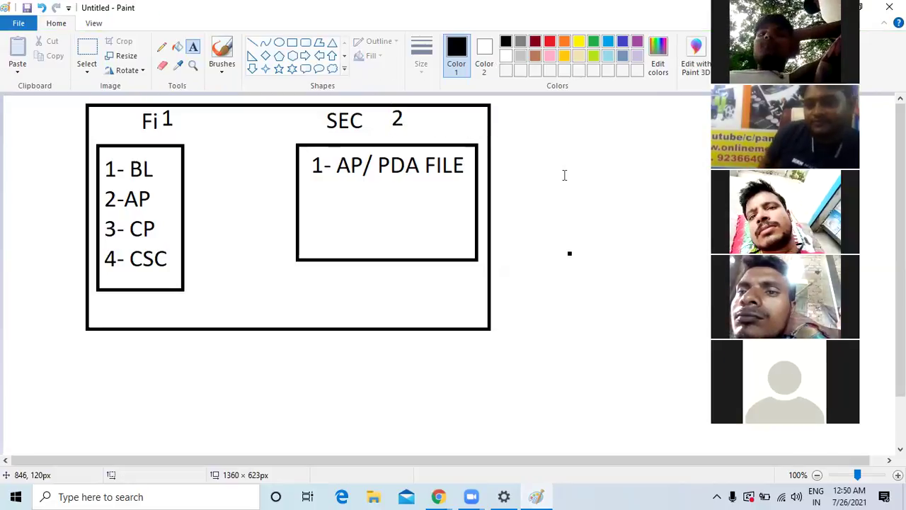
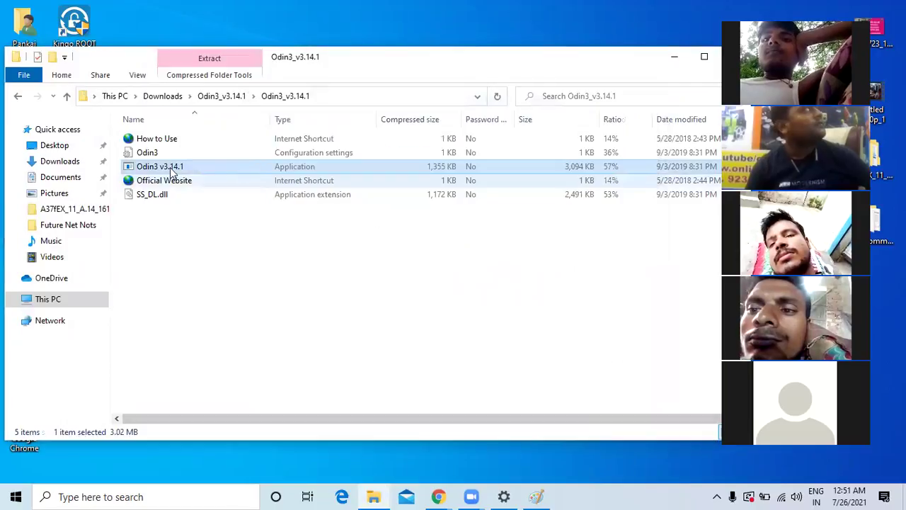
Open the Odin3 v3.14.1 application in the compressed folder and extract all files when prompted.
right_click(181, 168)
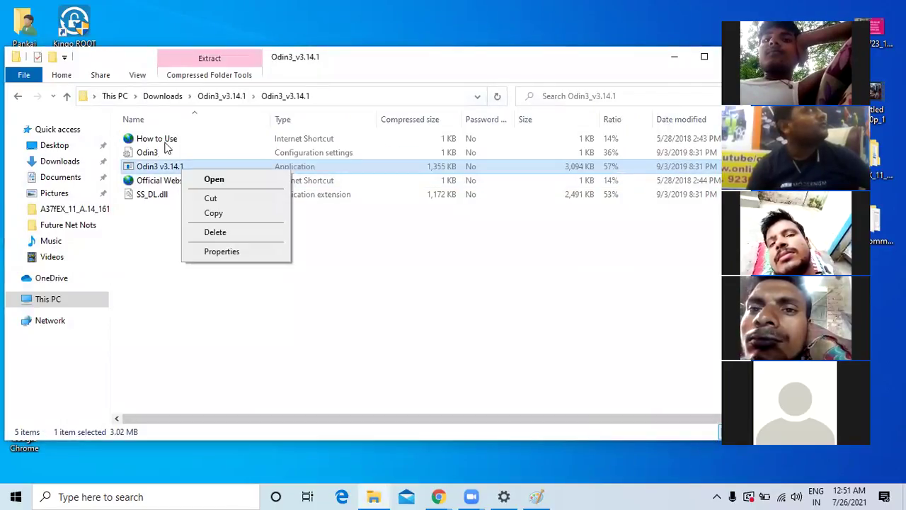
left_click(207, 178)
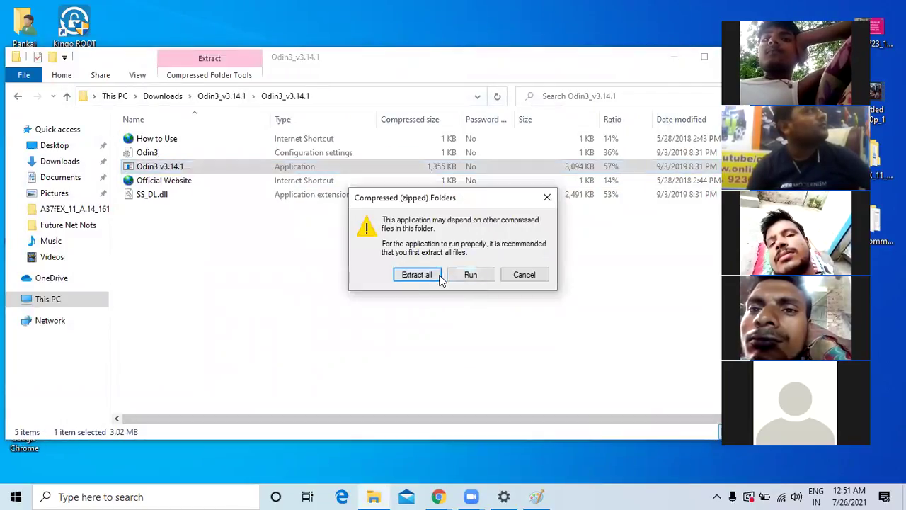
left_click(435, 274)
left_click(581, 375)
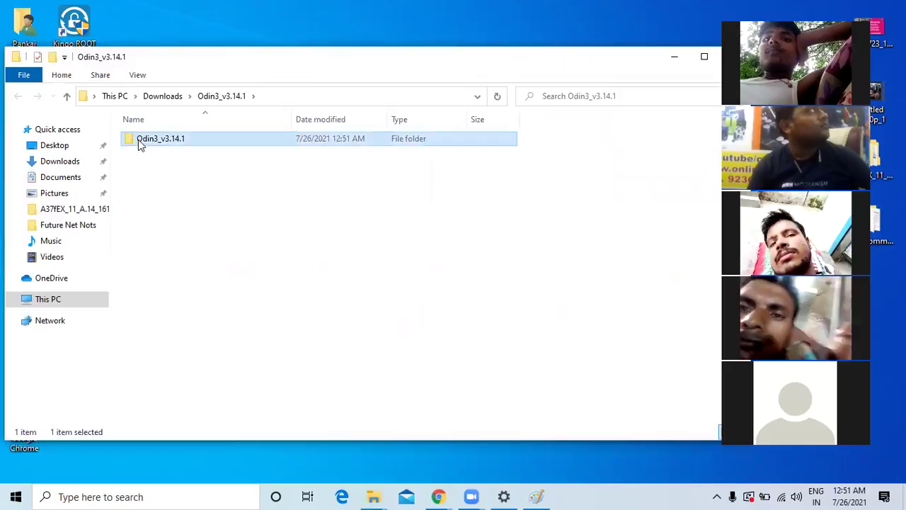
Launch Odin3 v3.14.1 from the extracted Odin3_v3.14.1 folder and acknowledge its account-deletion warning.
double_click(138, 139)
left_click(159, 156)
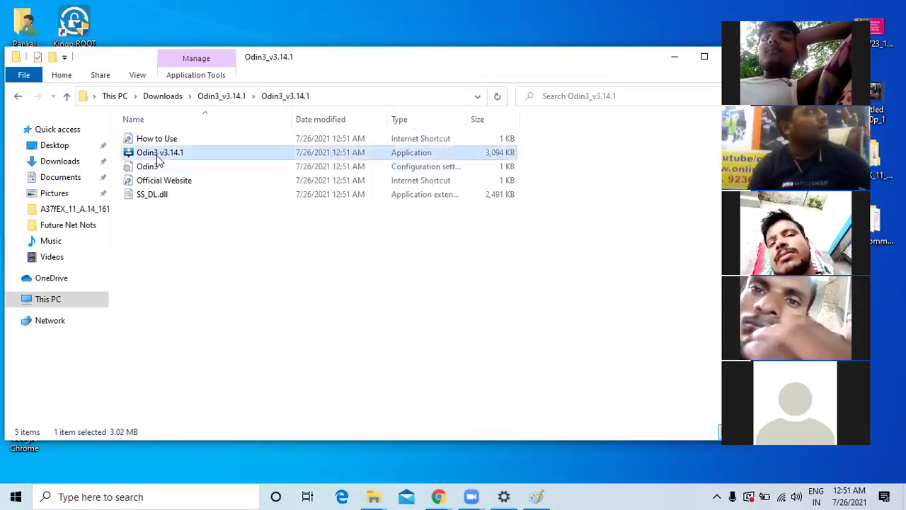
double_click(156, 155)
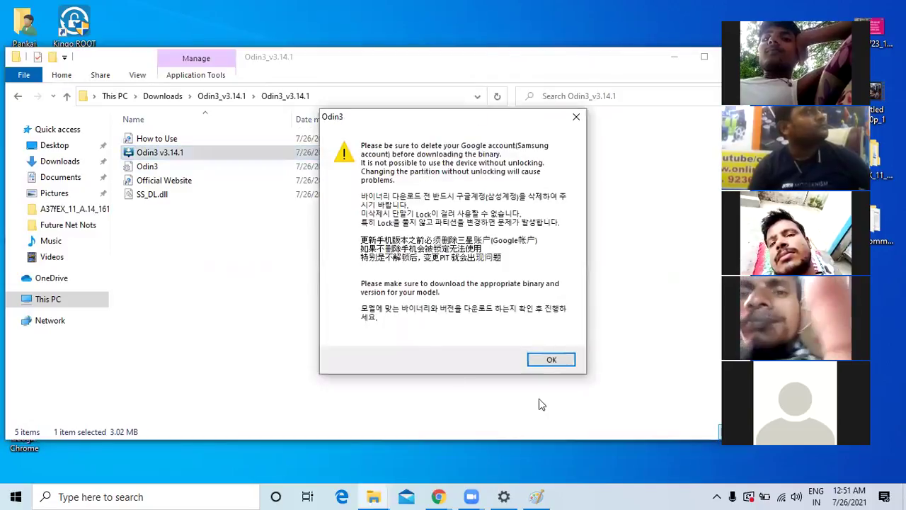
left_click(551, 359)
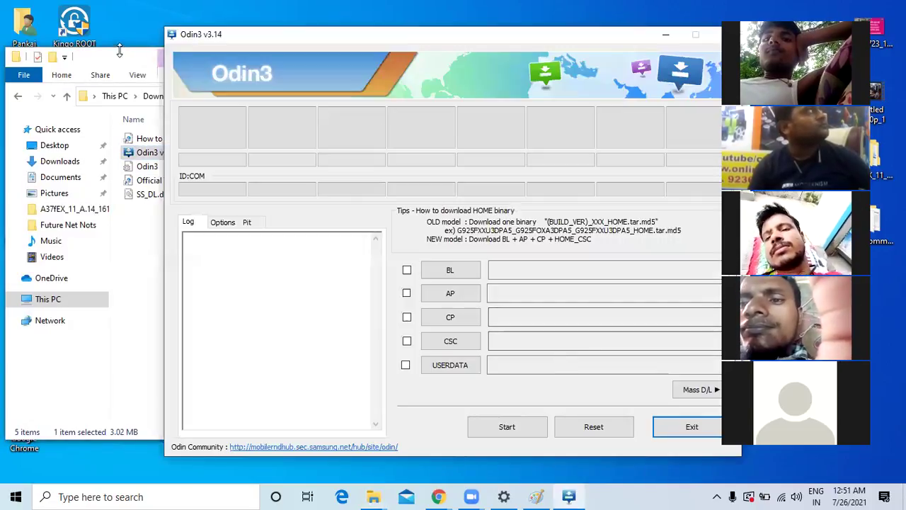
Minimize the extracted and compressed Odin3_v3.14.1 folder windows to leave only Odin3 on the desktop.
left_click(121, 57)
double_click(120, 57)
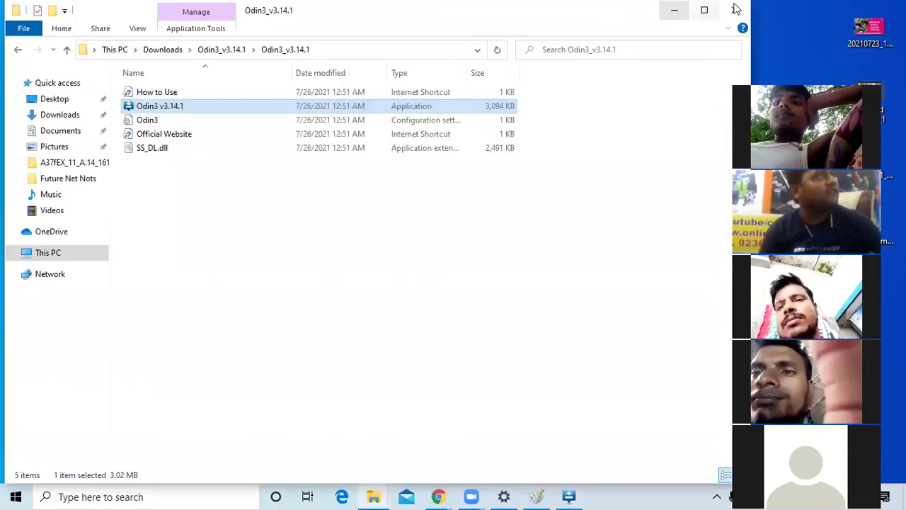
left_click(674, 10)
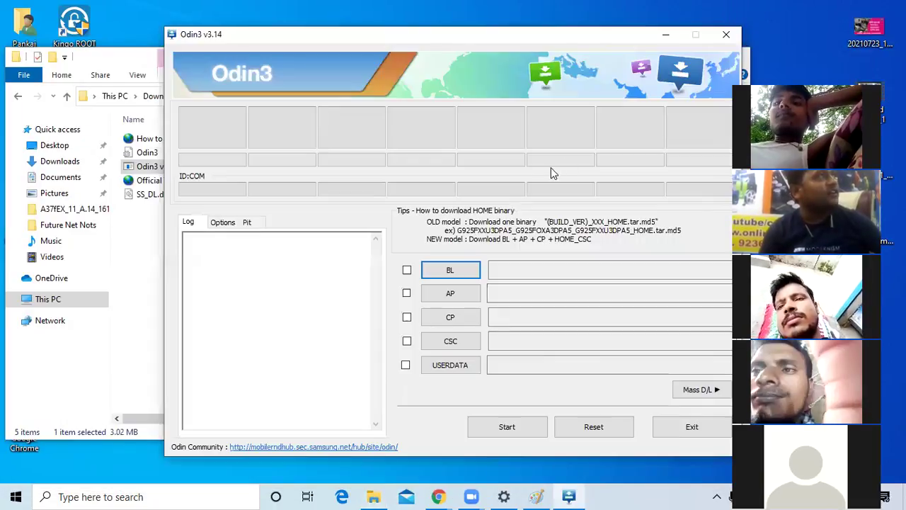
left_click(110, 58)
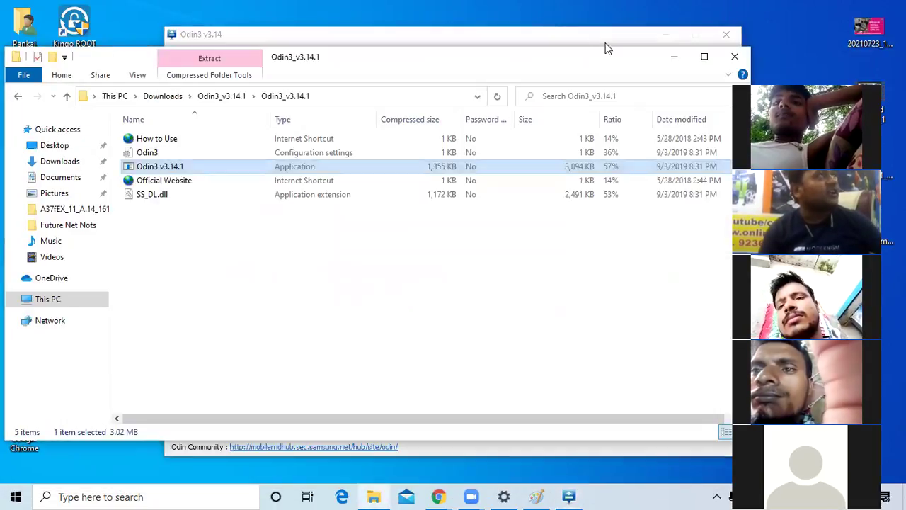
left_click(672, 55)
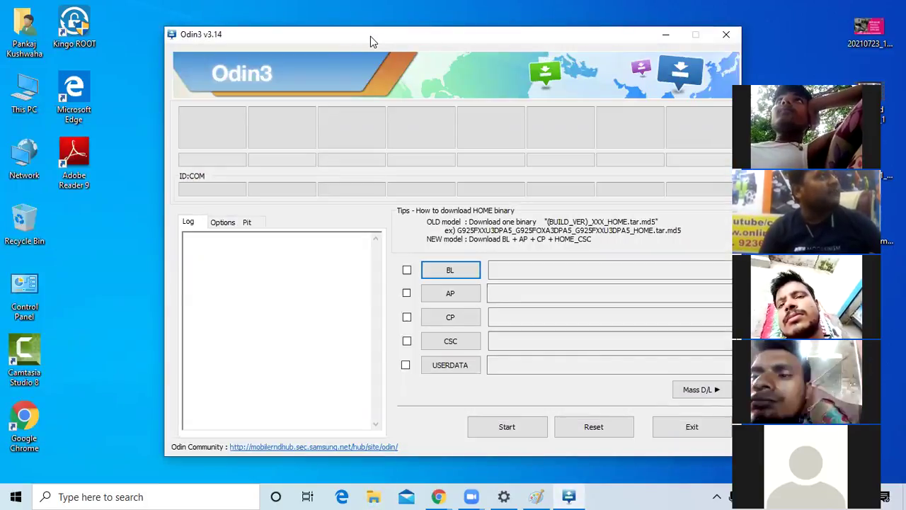
Move the Odin3 window further left on the desktop, then minimize it.
left_click_drag(292, 39, 209, 36)
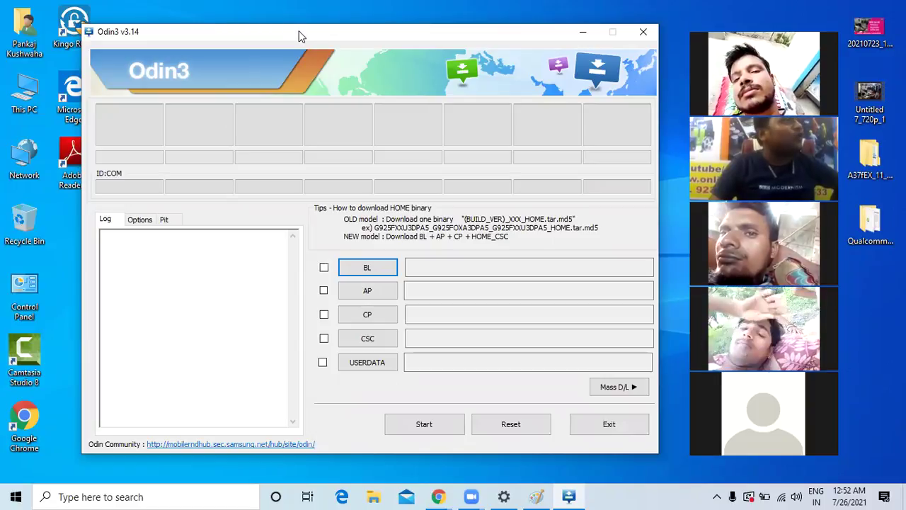
left_click_drag(298, 36, 257, 32)
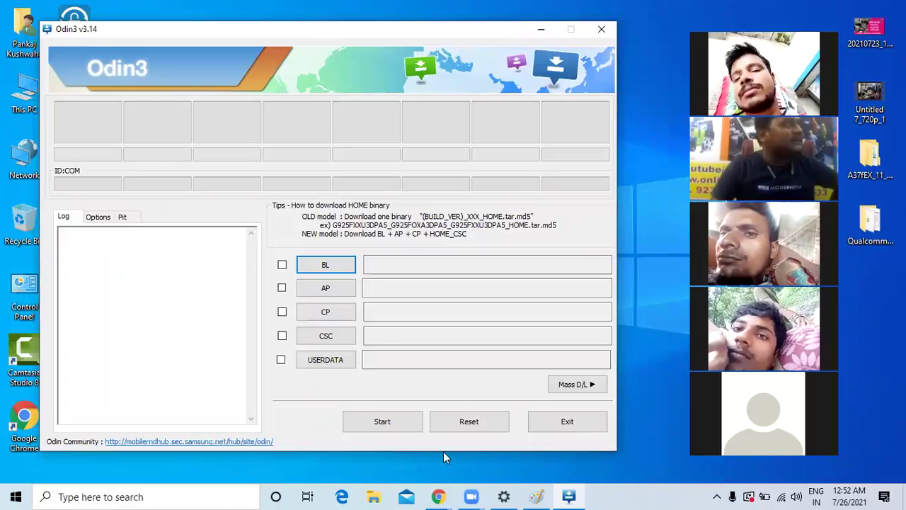
left_click(326, 264)
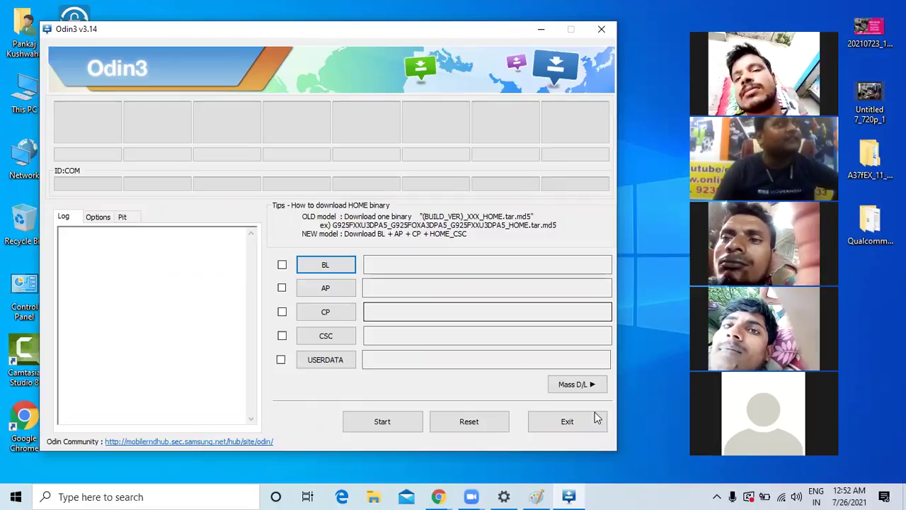
left_click(541, 29)
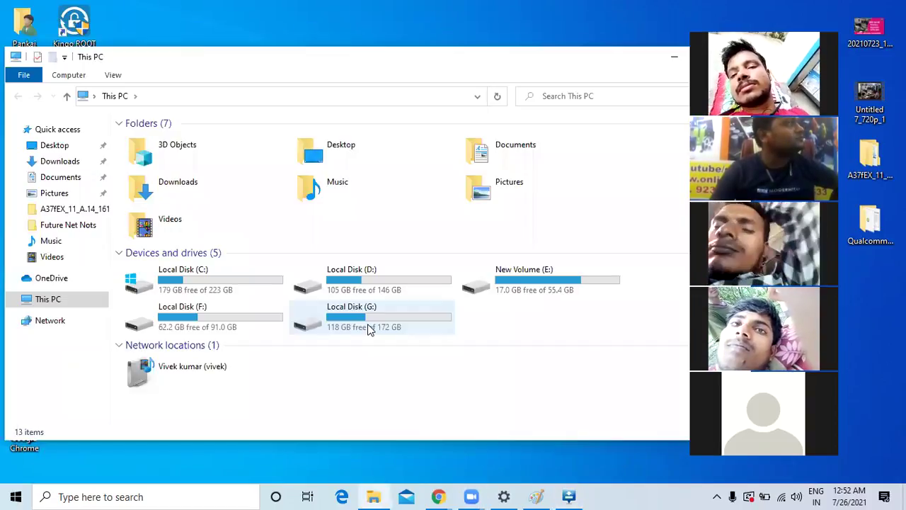
Delete the extracted CSC_OMC_OLM folder from the J610FXXU1ASA4_OLM1ASA4 firmware folder, under data > samsung j710f on Local Disk (G:).
double_click(366, 324)
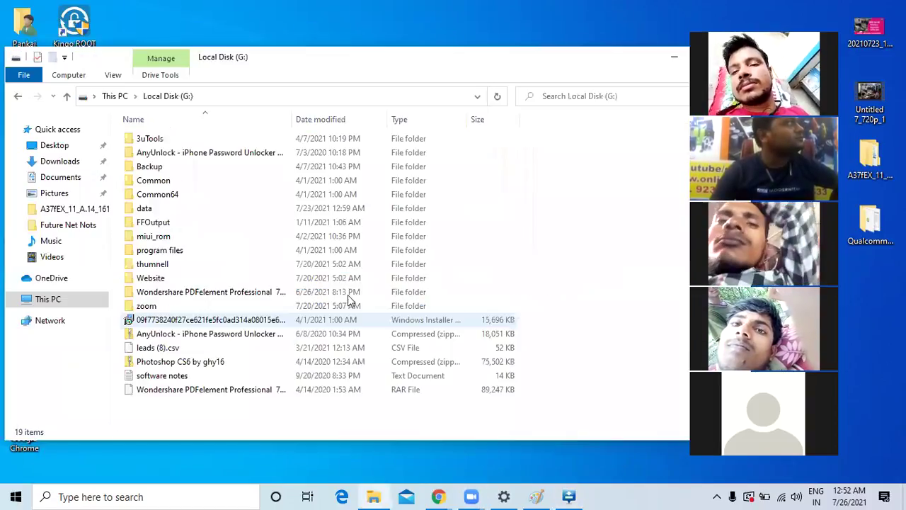
double_click(146, 208)
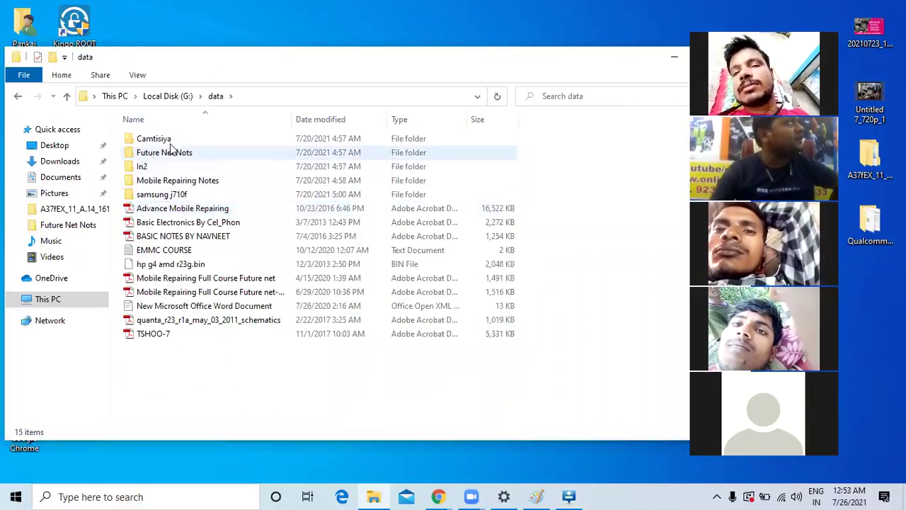
double_click(161, 196)
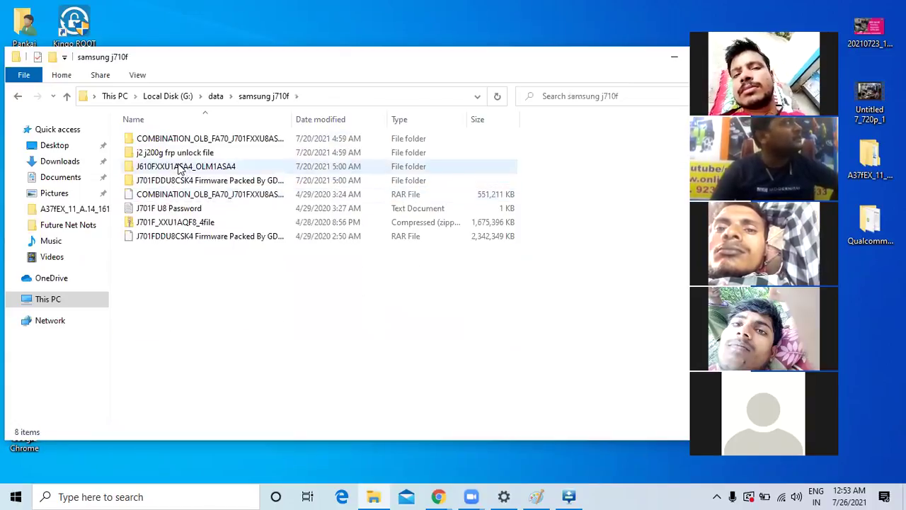
double_click(178, 167)
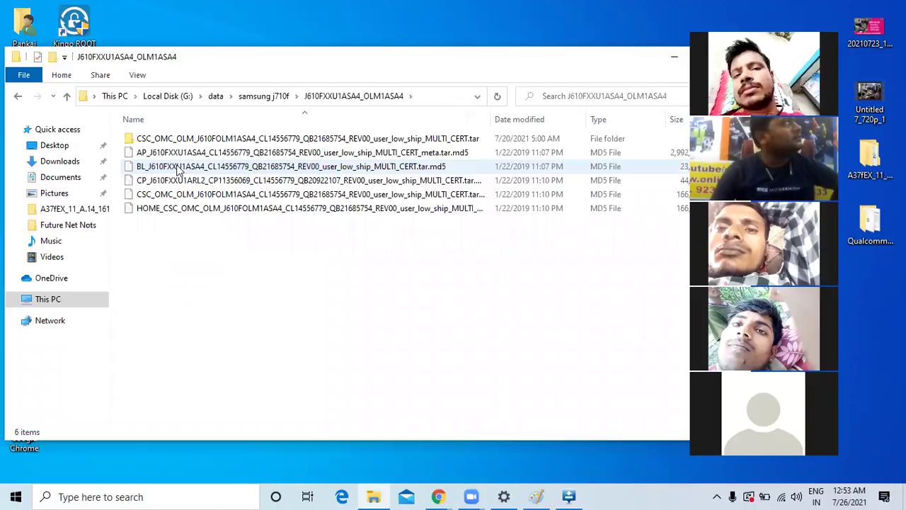
right_click(152, 137)
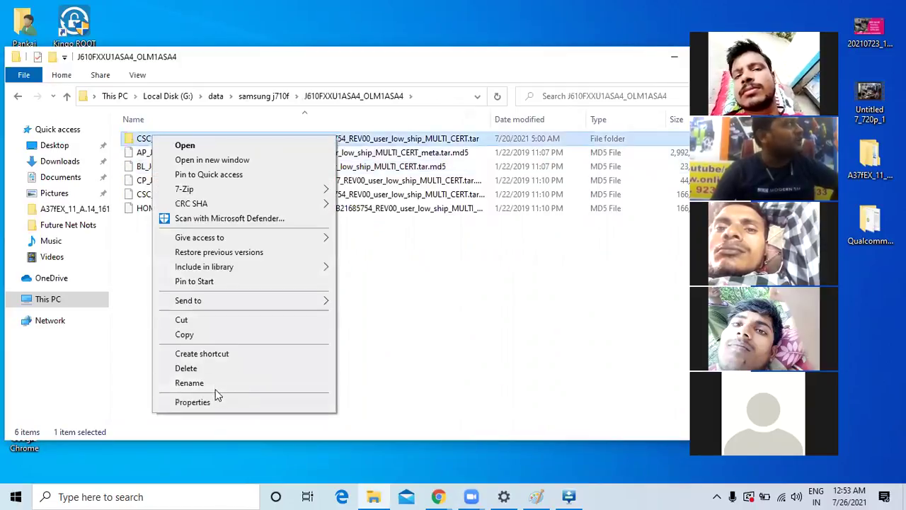
left_click(213, 370)
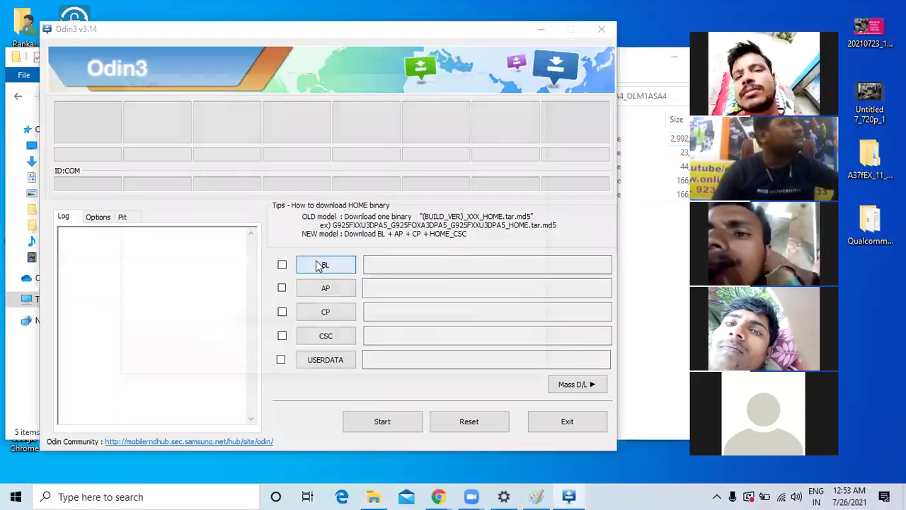
Load the BL_J610FXXU1ASA4 file into Odin3's BL slot from G: > data > samsung j710f > J610FXXU1ASA4_OLM1ASA4.
left_click(317, 263)
left_click(171, 294)
scroll(291, 262, "down", 5)
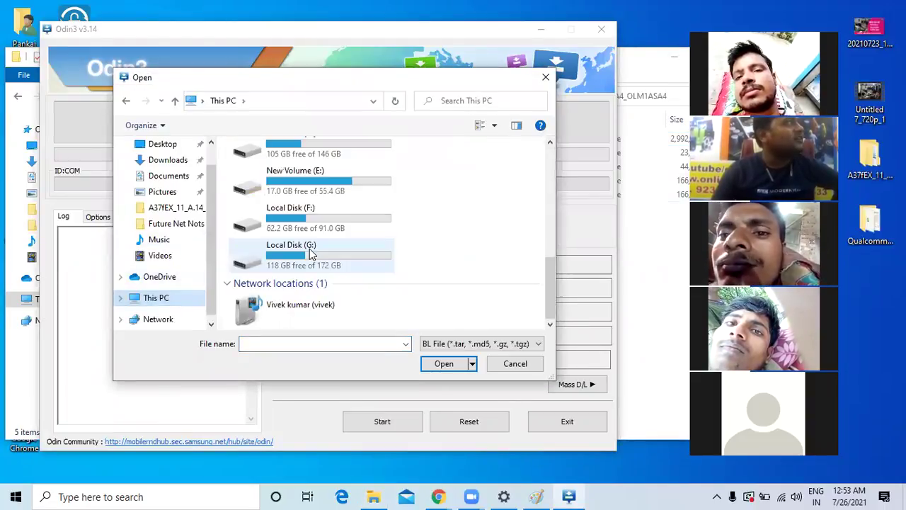
double_click(305, 260)
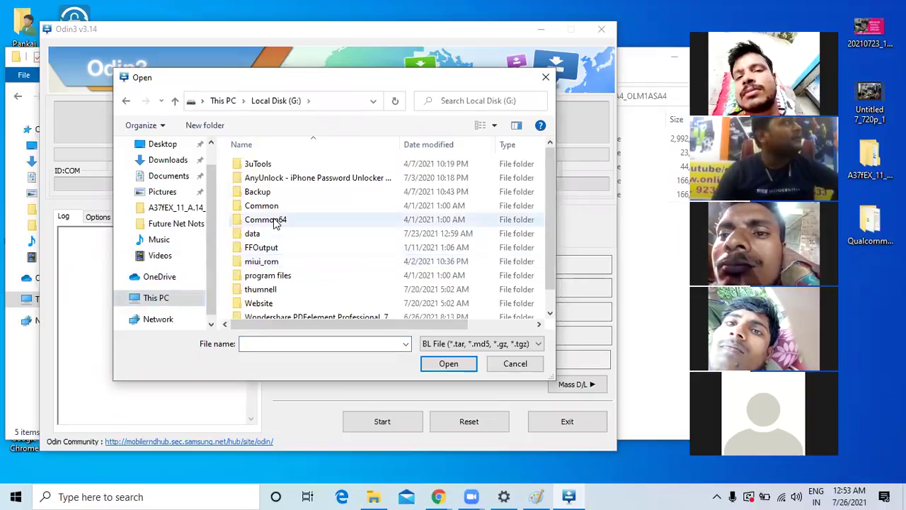
double_click(256, 234)
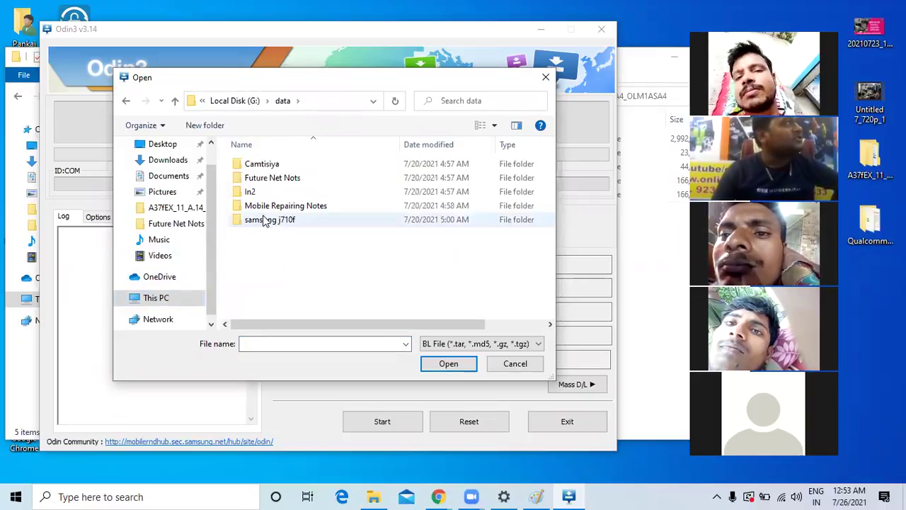
double_click(263, 220)
double_click(278, 191)
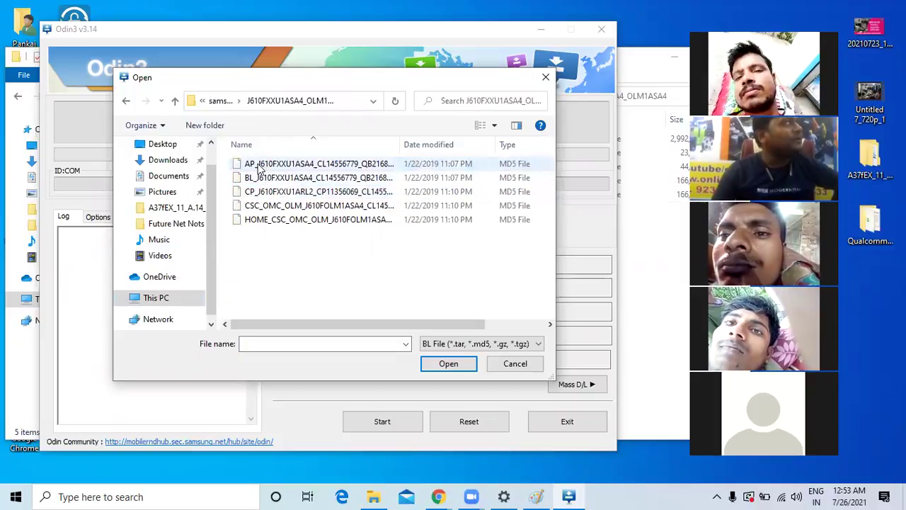
left_click(278, 180)
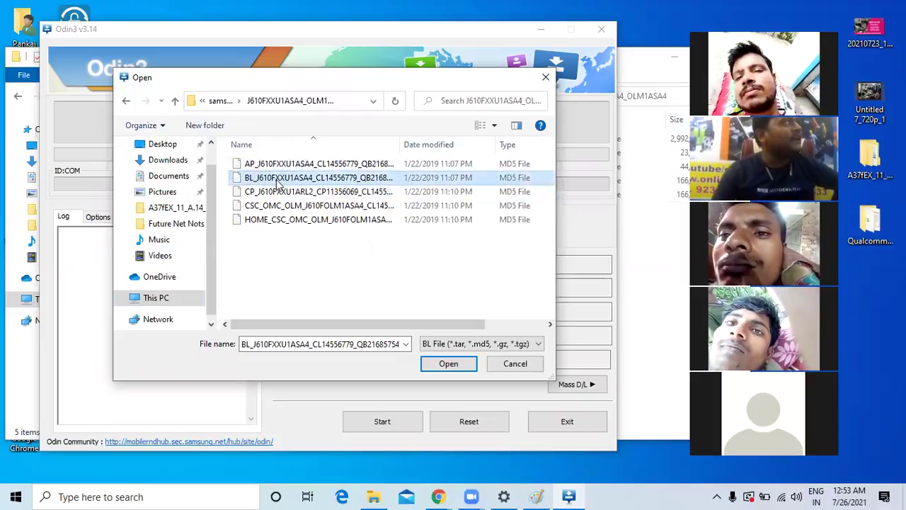
left_click(446, 365)
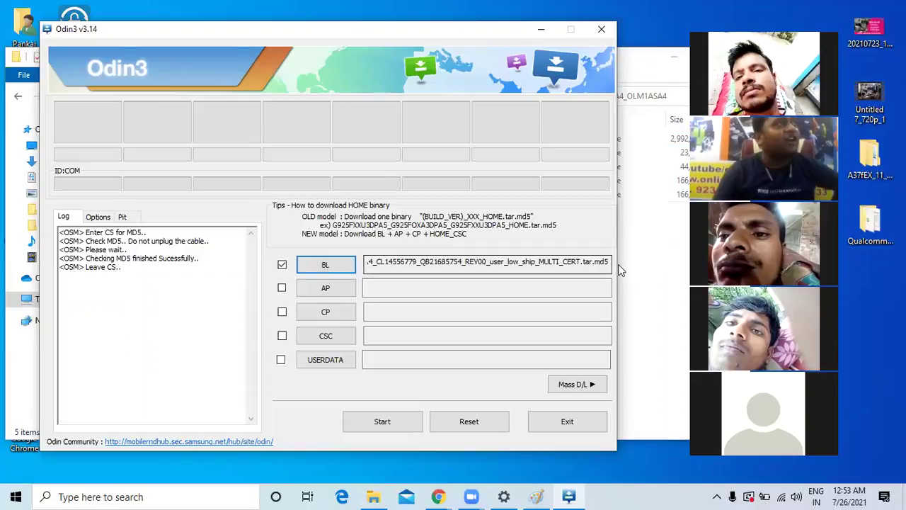
Load the AP_J610FXXU1ASA4 file from the same firmware folder into Odin3's AP slot and check its path.
left_click(336, 288)
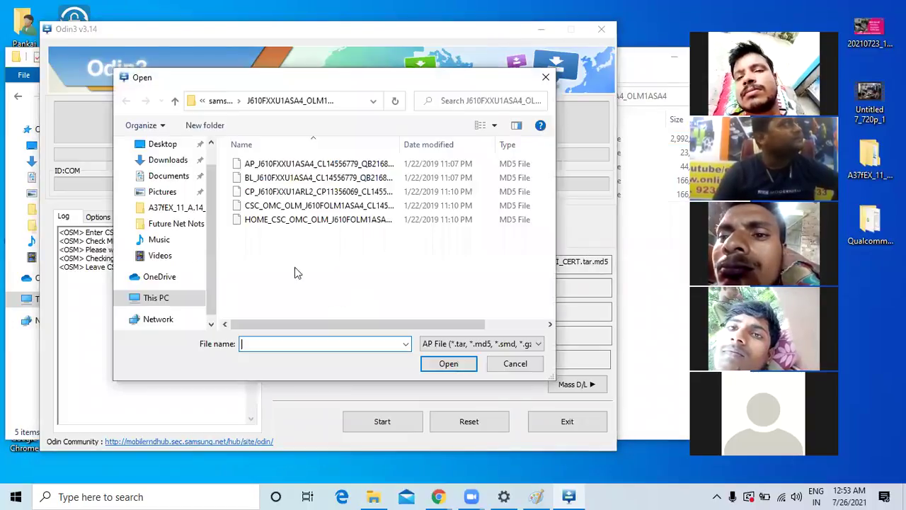
left_click(251, 167)
left_click(443, 364)
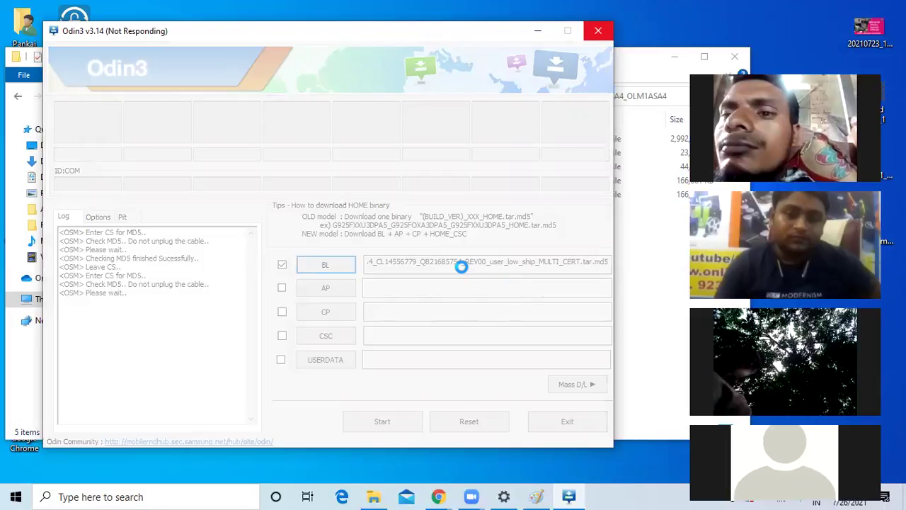
left_click(643, 234)
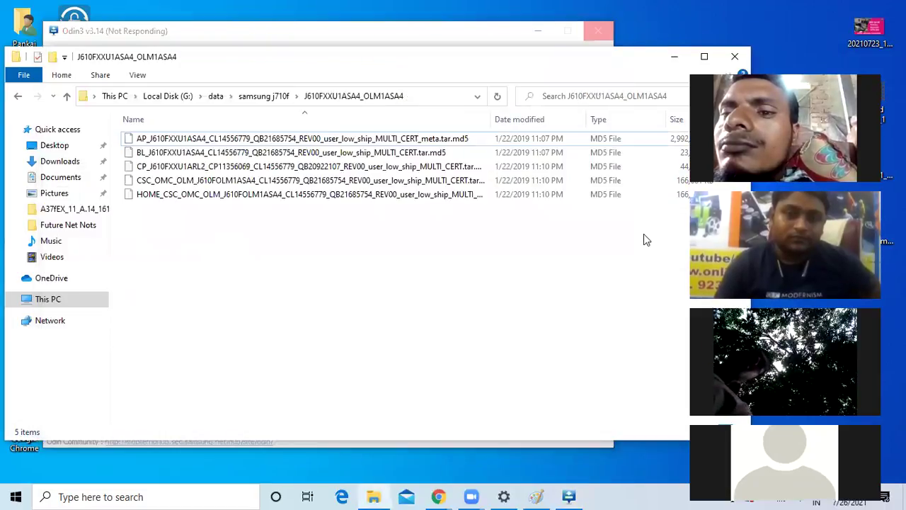
left_click(367, 32)
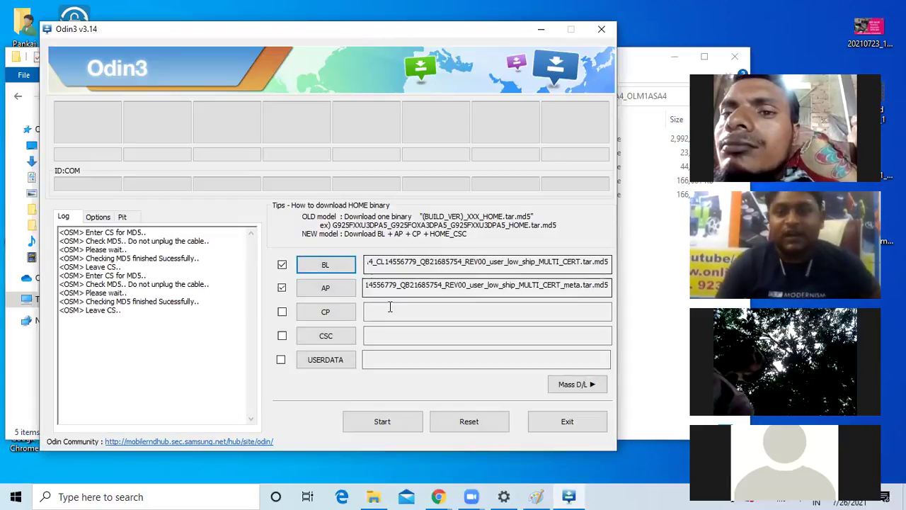
left_click_drag(582, 285, 397, 285)
Load the CP_J610FXXU1ARL2 file from the firmware folder into Odin3's CP slot.
left_click(462, 311)
left_click(327, 314)
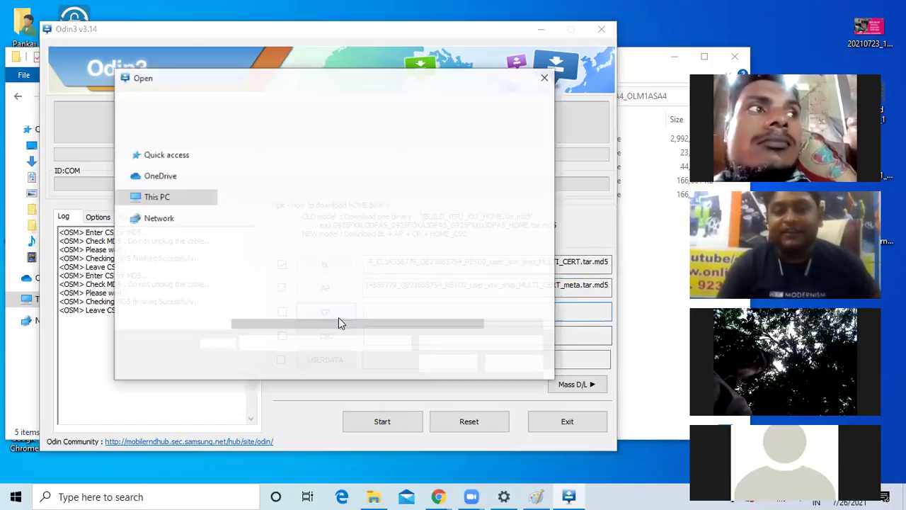
left_click(304, 191)
left_click(448, 364)
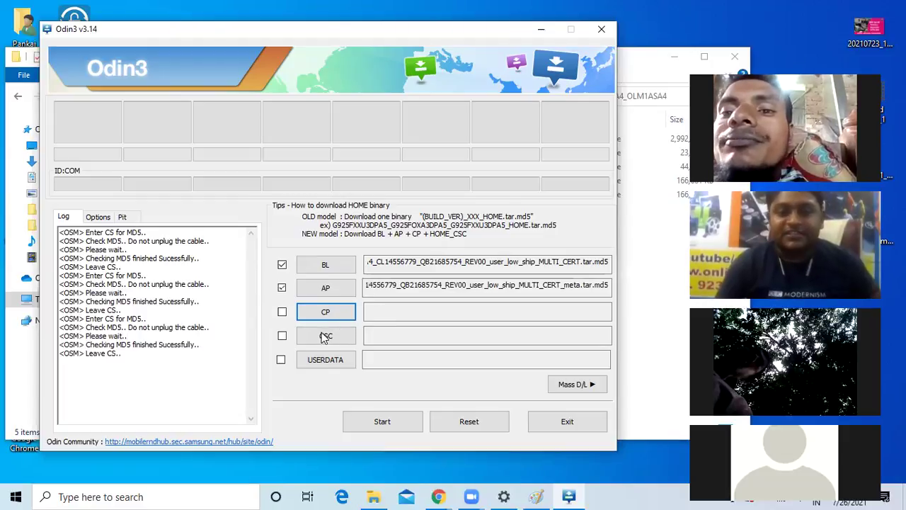
Load the CSC_OMC_OLM_J610FOLM1ASA4 file, rather than the HOME_CSC one, into Odin3's CSC slot.
left_click(325, 336)
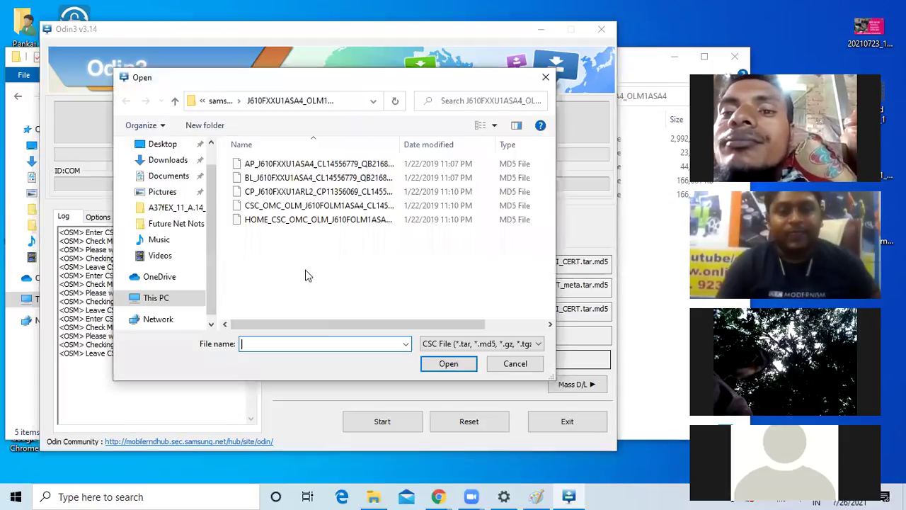
left_click(293, 207)
left_click(299, 221)
left_click(311, 213)
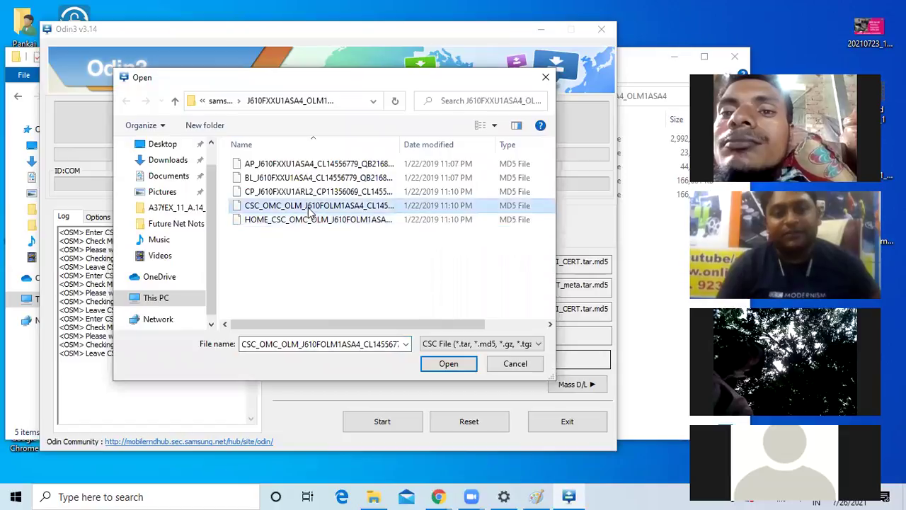
left_click(446, 362)
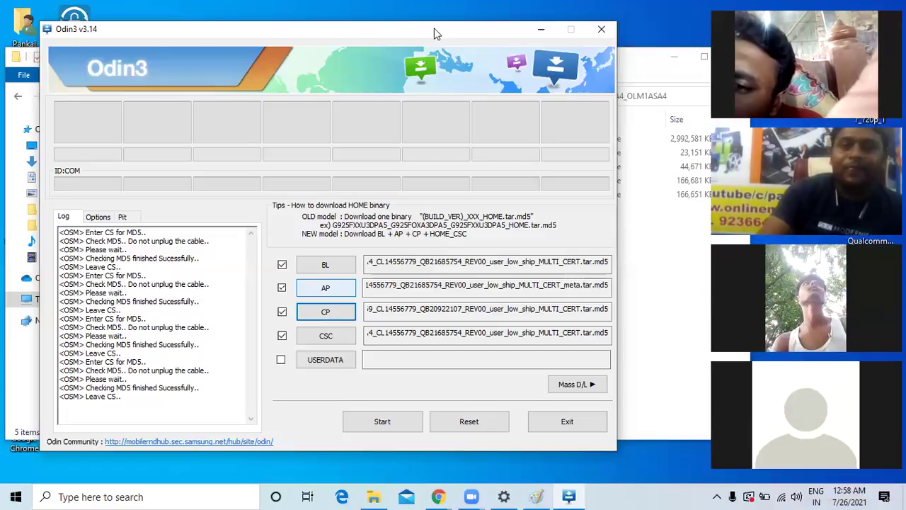
Minimize Odin3 and close the J610FXXU1ASA4_OLM1ASA4 folder window to clear the desktop.
left_click_drag(437, 33, 442, 31)
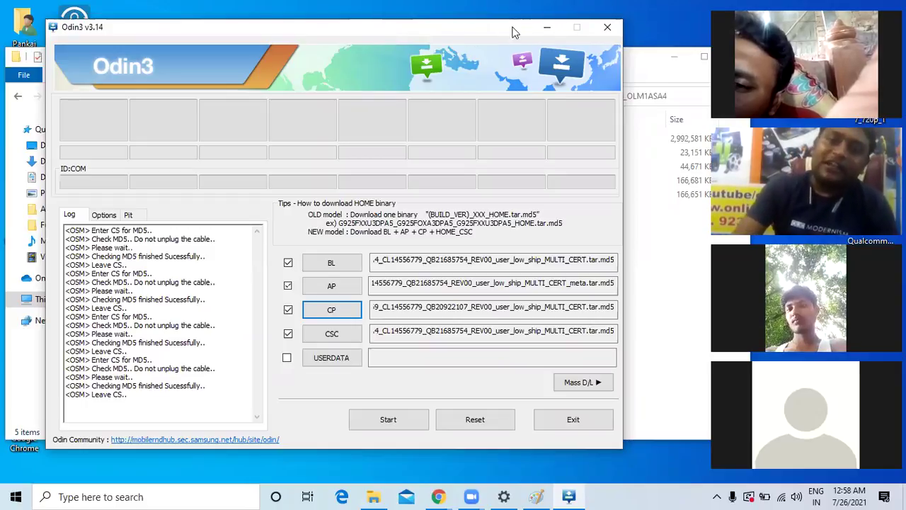
left_click(546, 28)
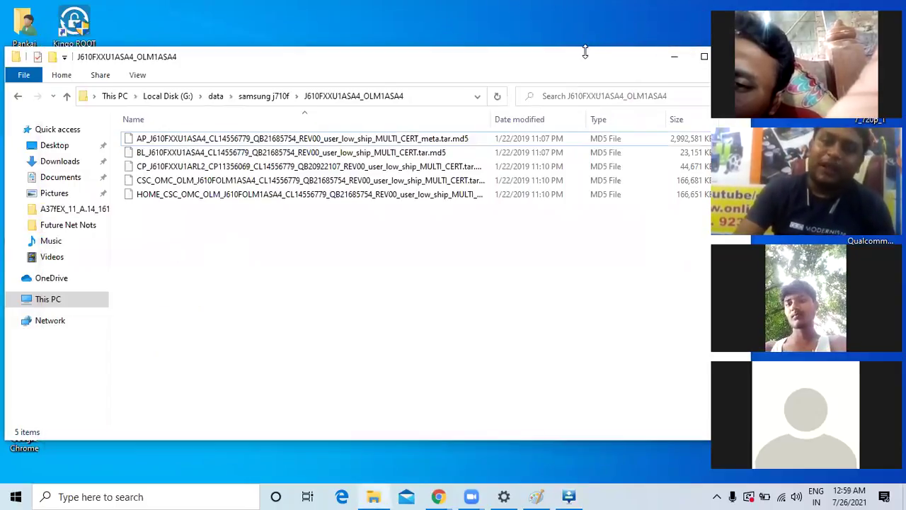
left_click_drag(585, 51, 566, 115)
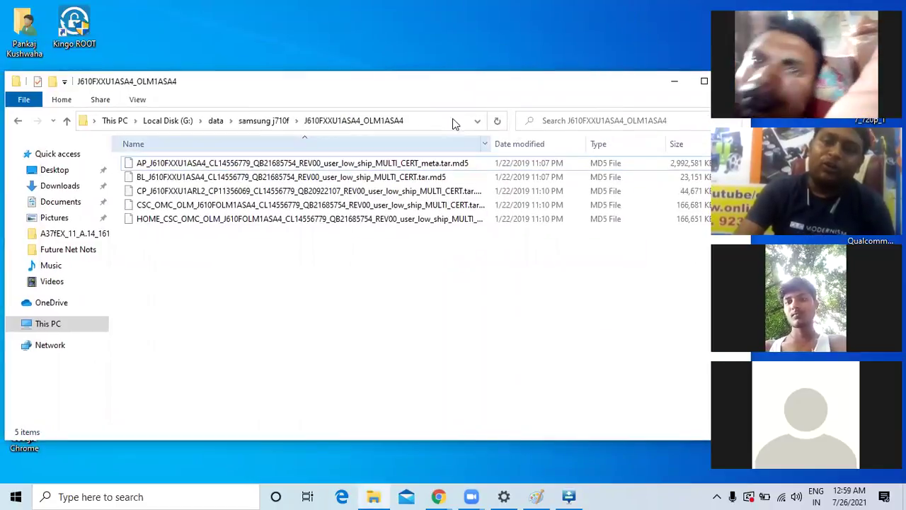
left_click_drag(483, 82, 511, 104)
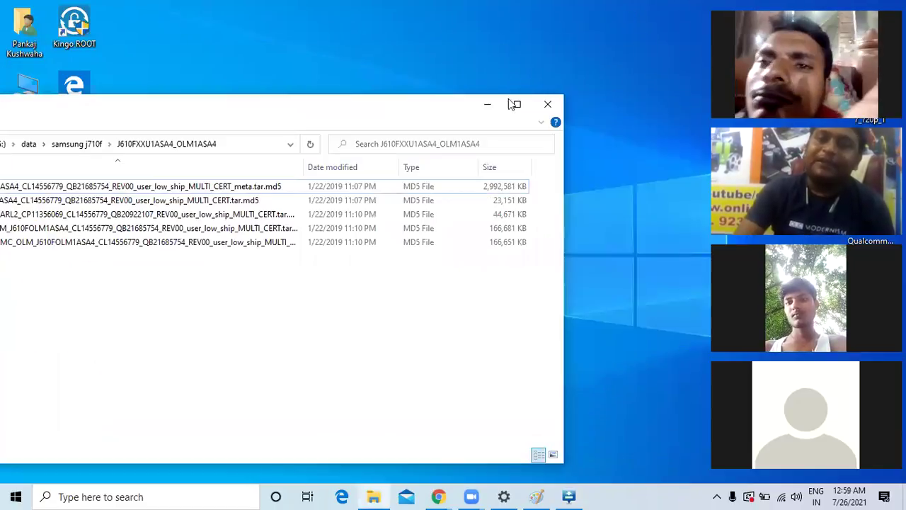
left_click(552, 106)
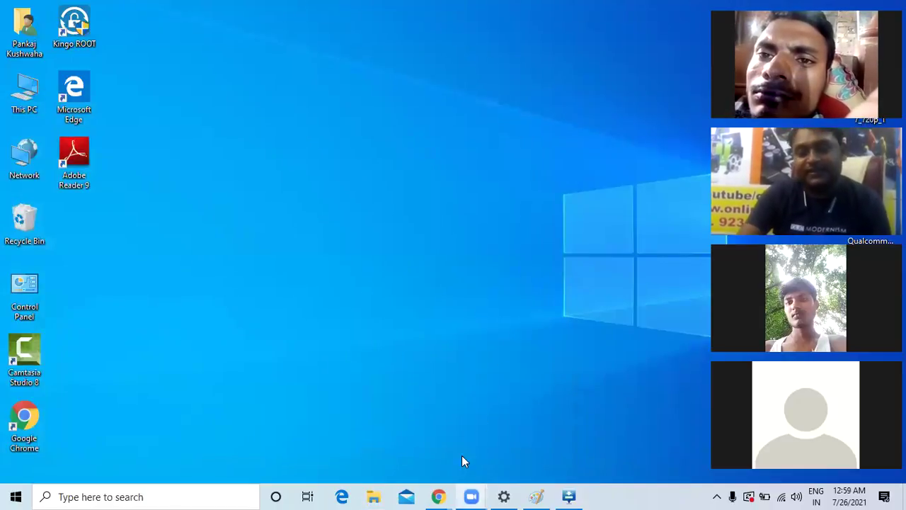
Switch to Chrome, maximize its window and search Google for "samsung download mode" in a new tab.
left_click(444, 496)
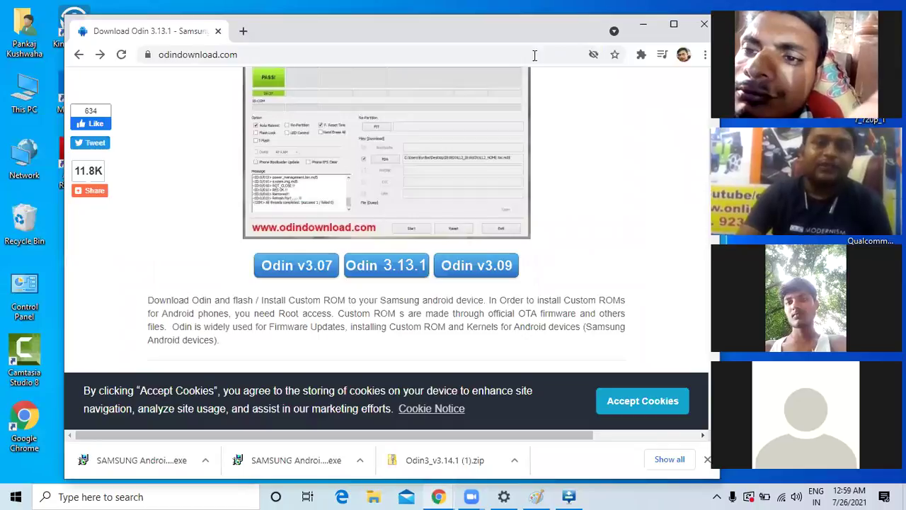
left_click(242, 32)
double_click(534, 32)
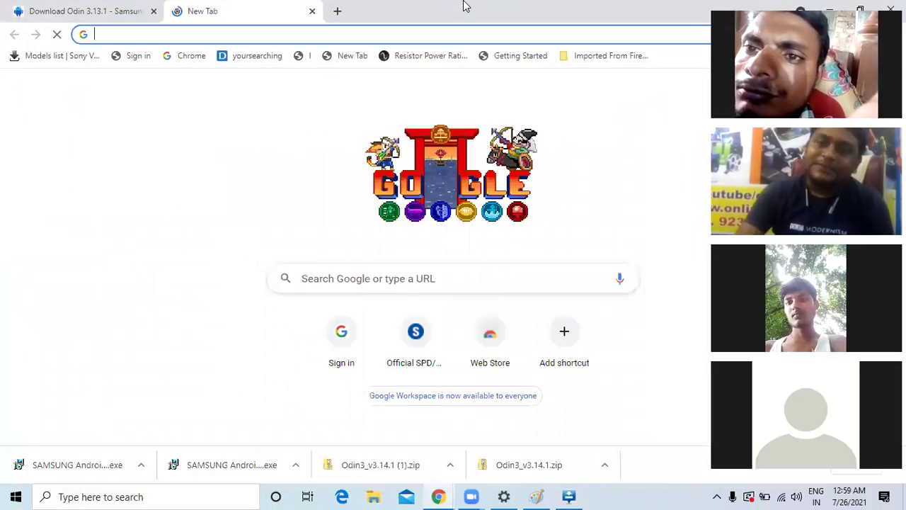
left_click(378, 35)
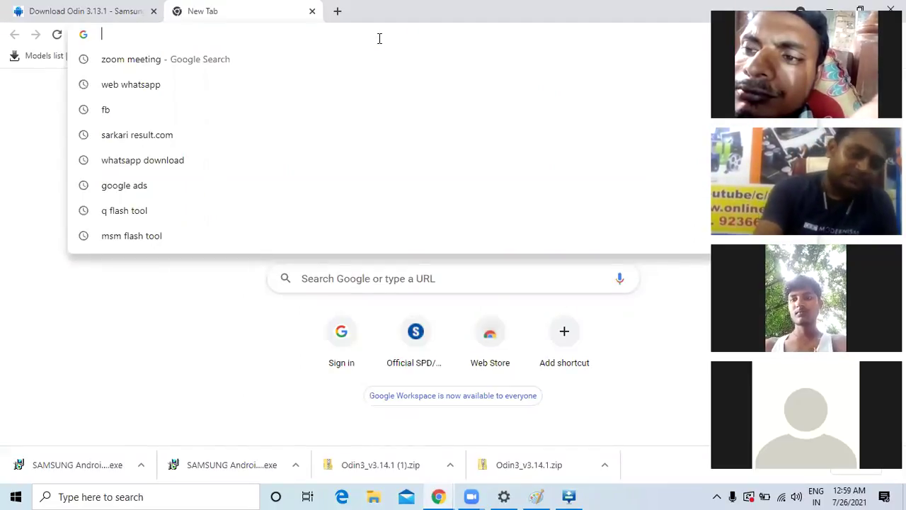
type("SAMSU")
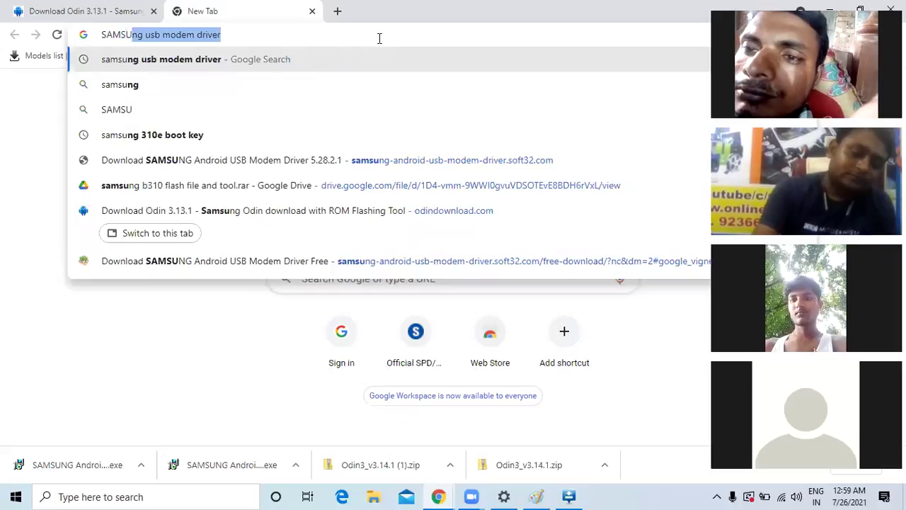
type("NG DOW")
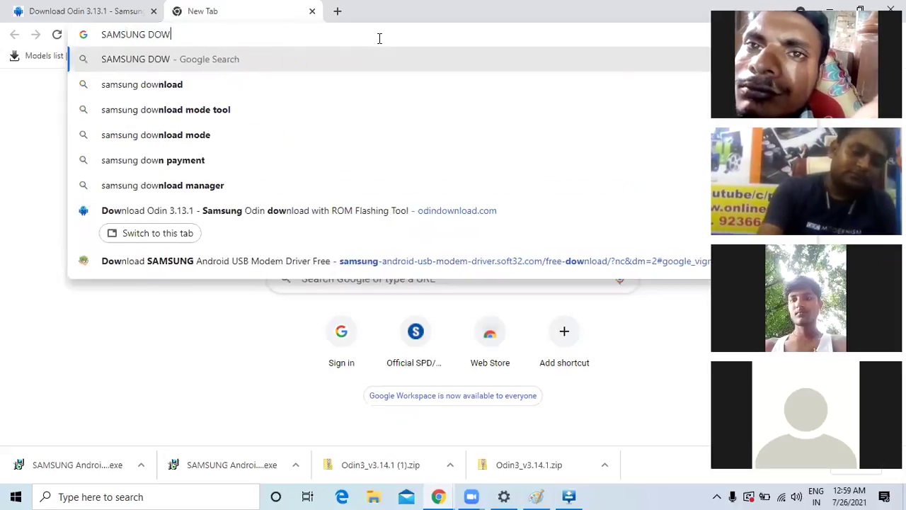
type("NLOAD")
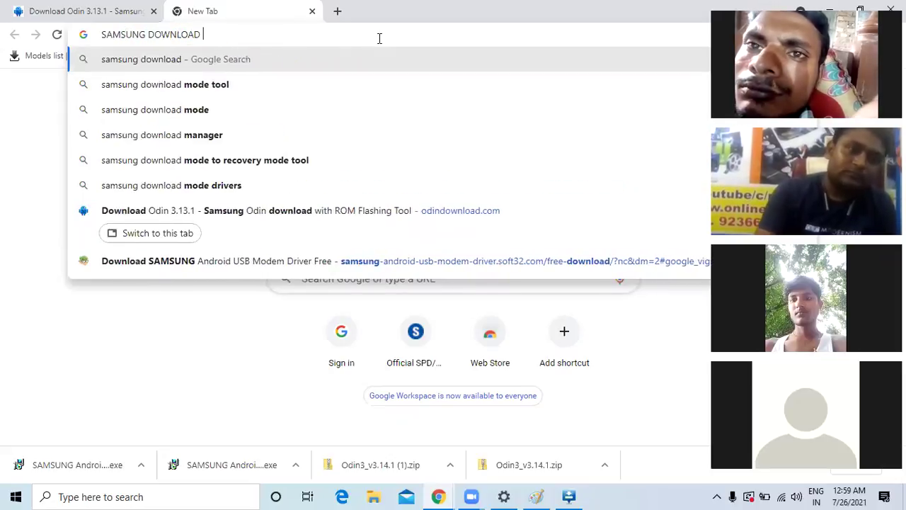
key("Down")
left_click(229, 84)
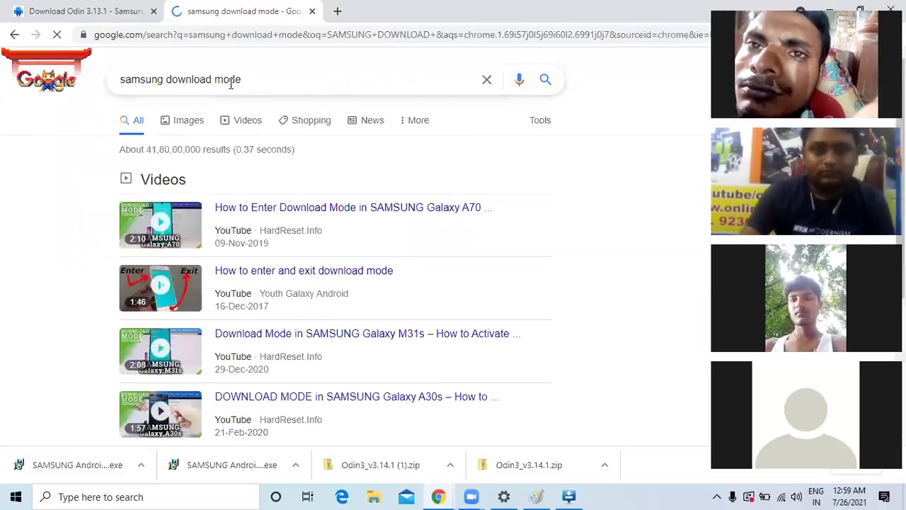
Show the image results for samsung download mode and examine the phone's warning and downloading screens.
left_click(181, 122)
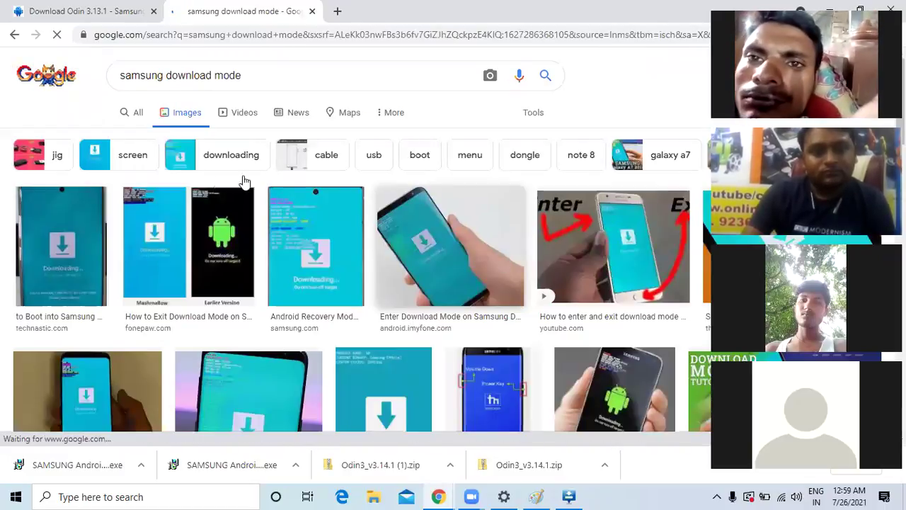
scroll(520, 262, "down", 1)
scroll(520, 262, "down", 2)
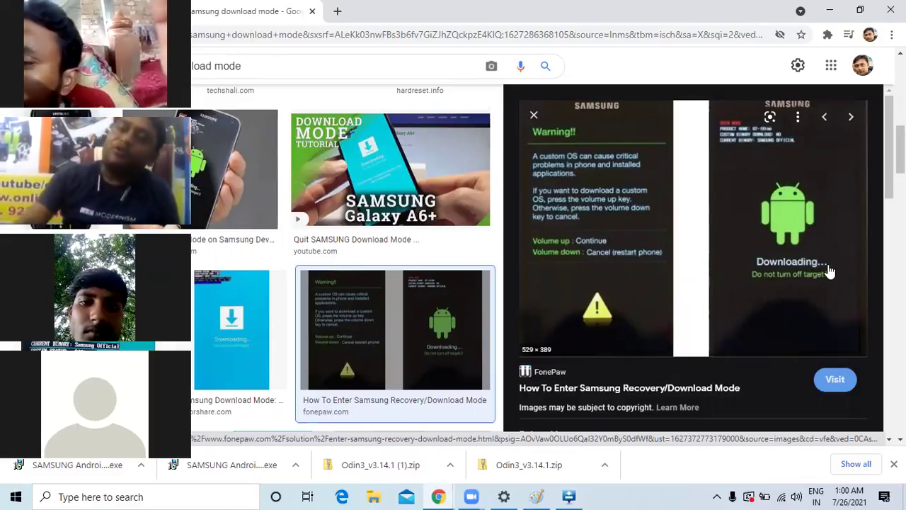
Minimize Chrome to return to Odin3 and review the MD5 check entries in its log.
left_click(829, 10)
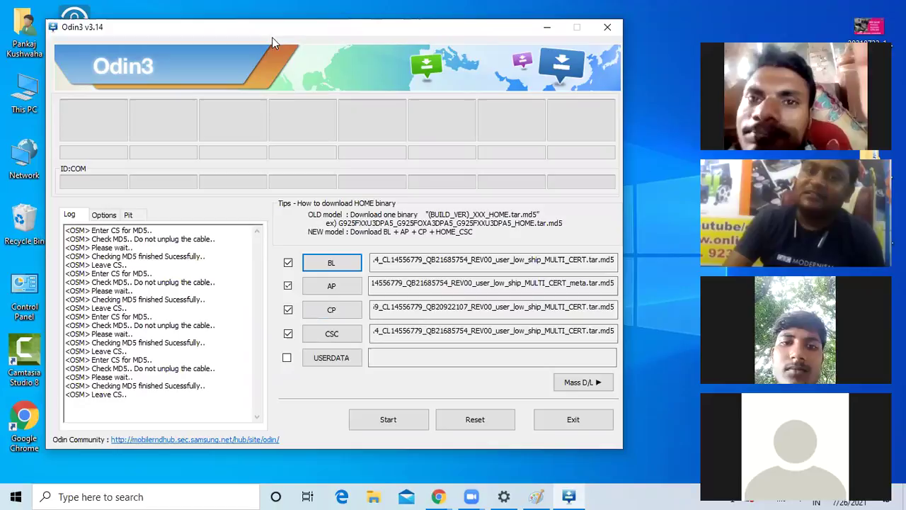
left_click_drag(326, 30, 368, 12)
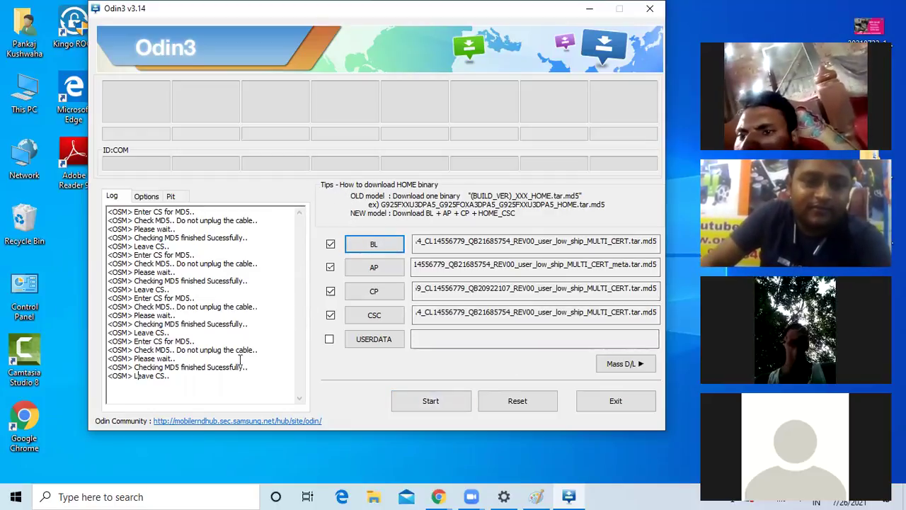
left_click_drag(256, 367, 120, 272)
left_click_drag(128, 377, 196, 378)
left_click(196, 378)
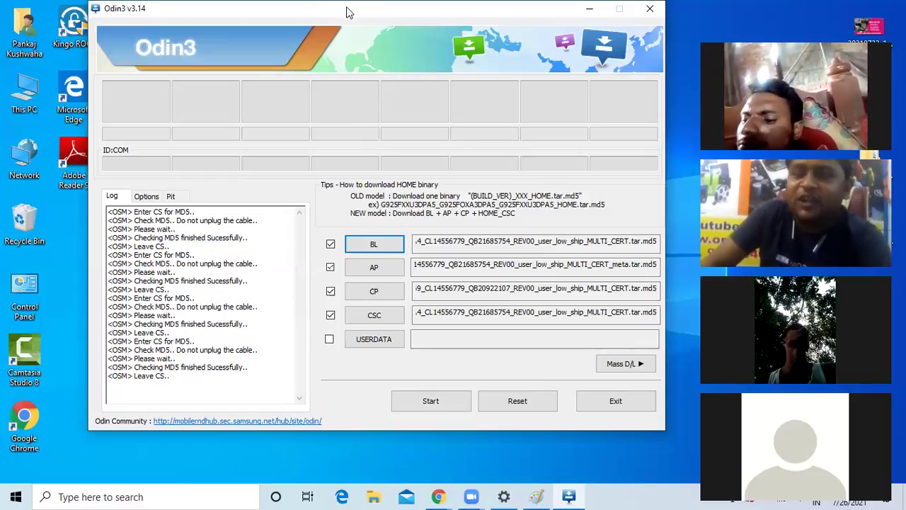
left_click_drag(347, 12, 406, 14)
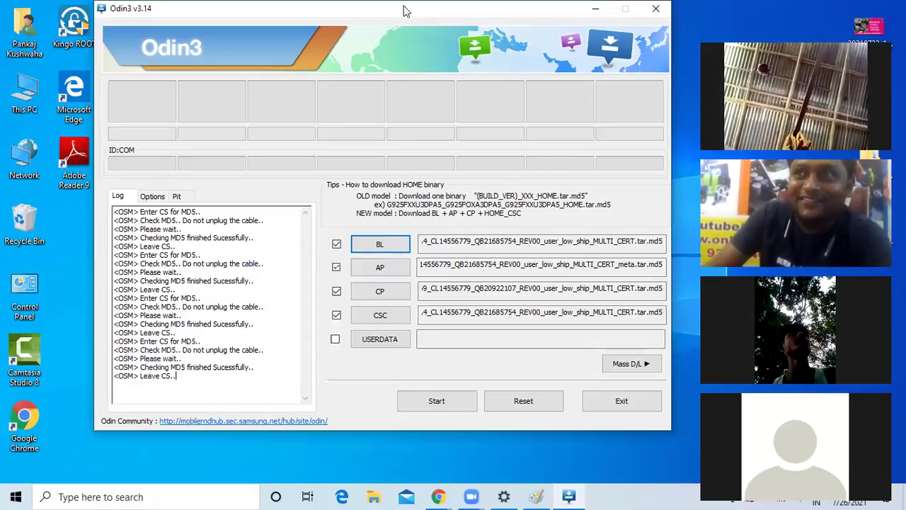
left_click_drag(406, 10, 412, 22)
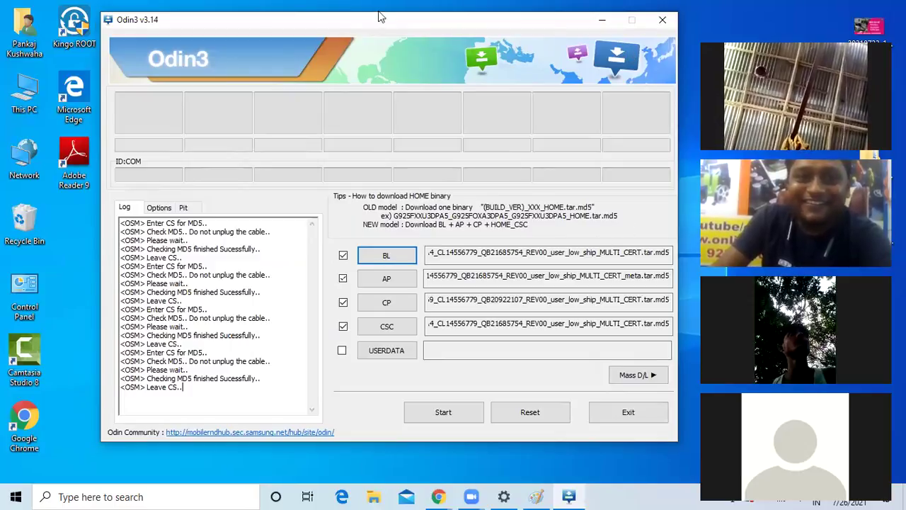
left_click_drag(393, 24, 397, 30)
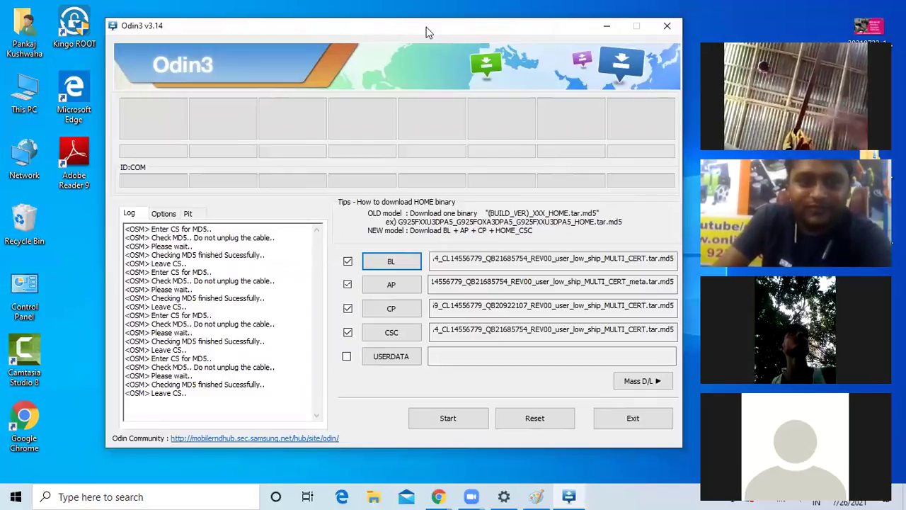
left_click_drag(426, 27, 402, 24)
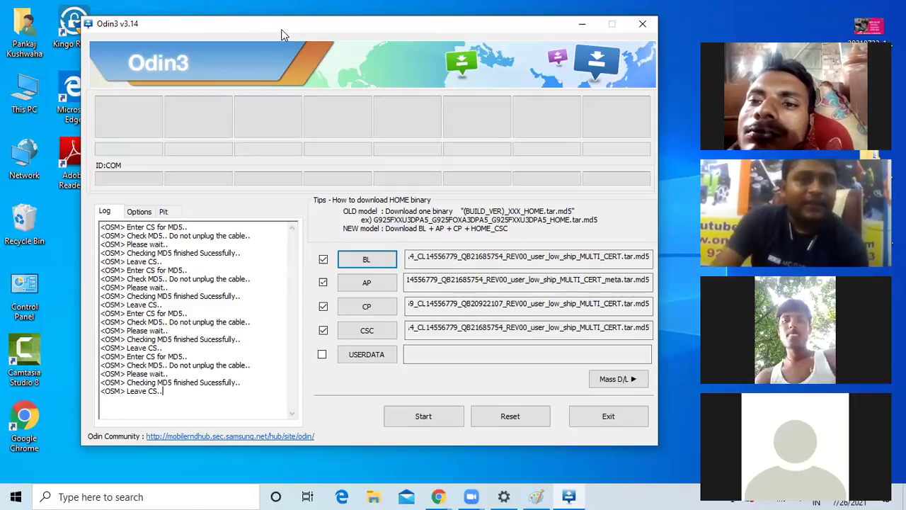
left_click_drag(282, 29, 289, 28)
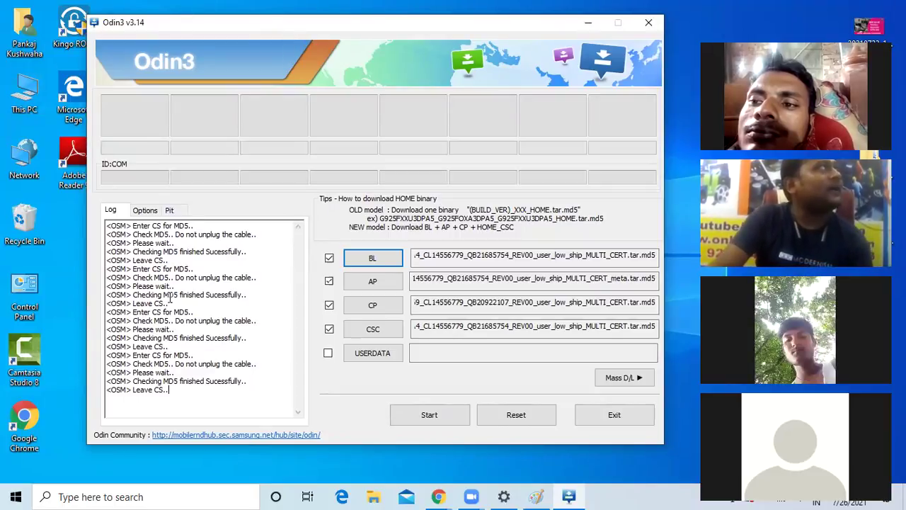
Enable the Nand Erase option for the flash and return to Odin3's log.
left_click(147, 212)
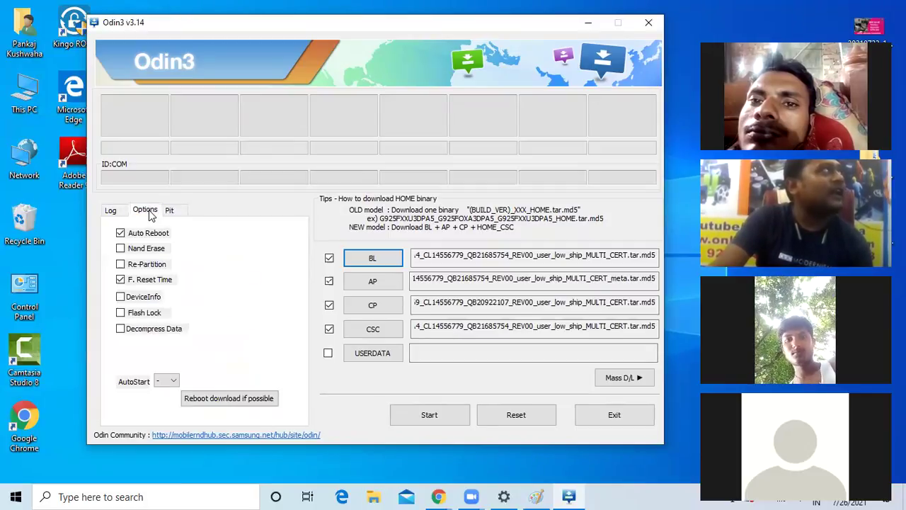
left_click(120, 248)
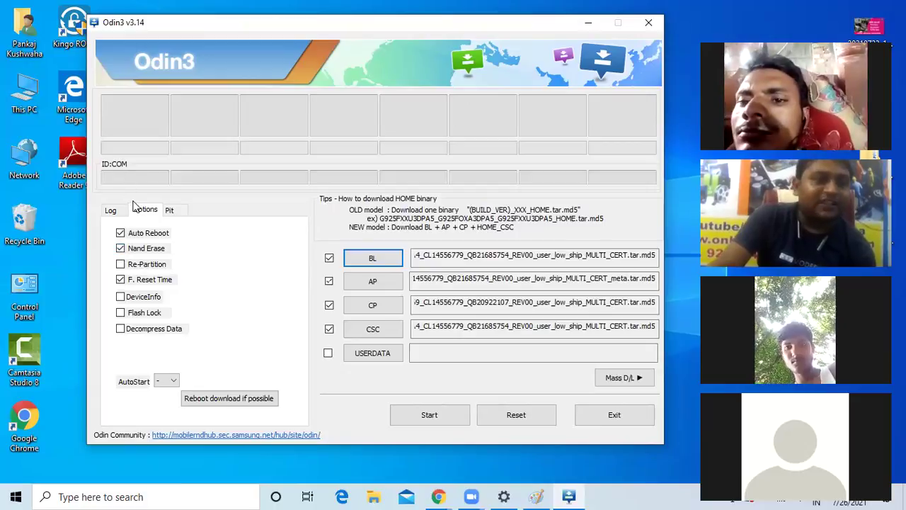
left_click(115, 212)
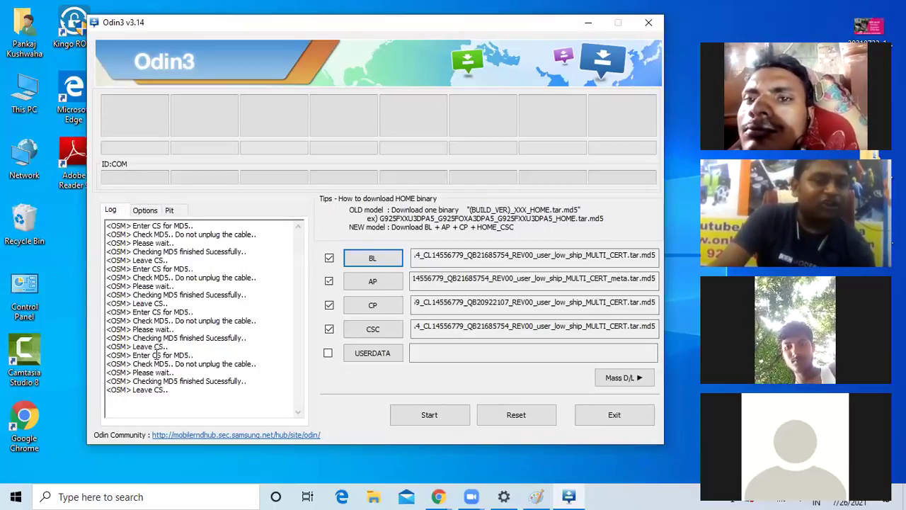
left_click(145, 210)
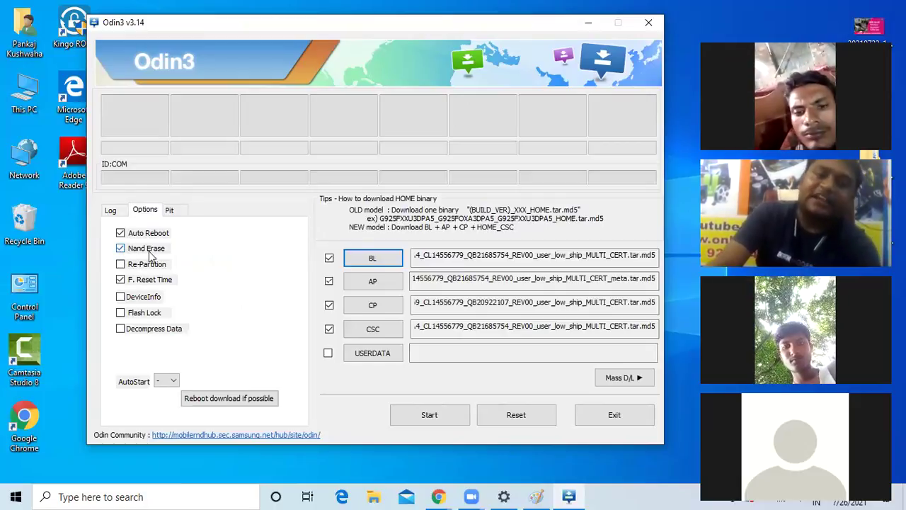
left_click(110, 211)
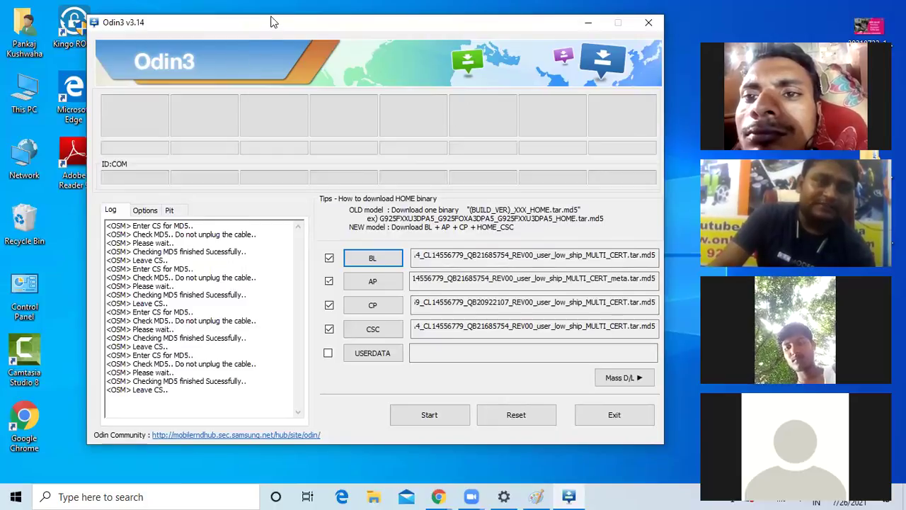
Switch the Nand Erase option off and back on, and return to the log.
left_click_drag(274, 22, 271, 15)
left_click(142, 203)
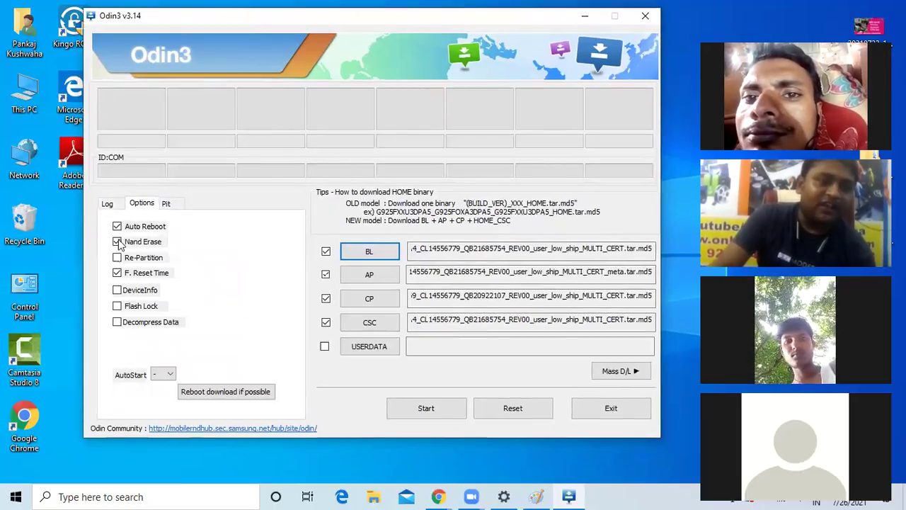
left_click(118, 242)
left_click(118, 242)
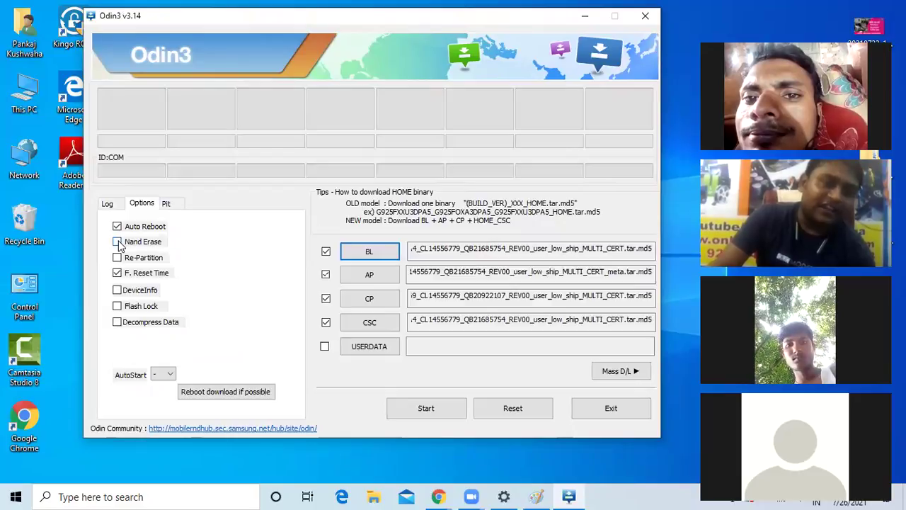
left_click(107, 203)
left_click(142, 203)
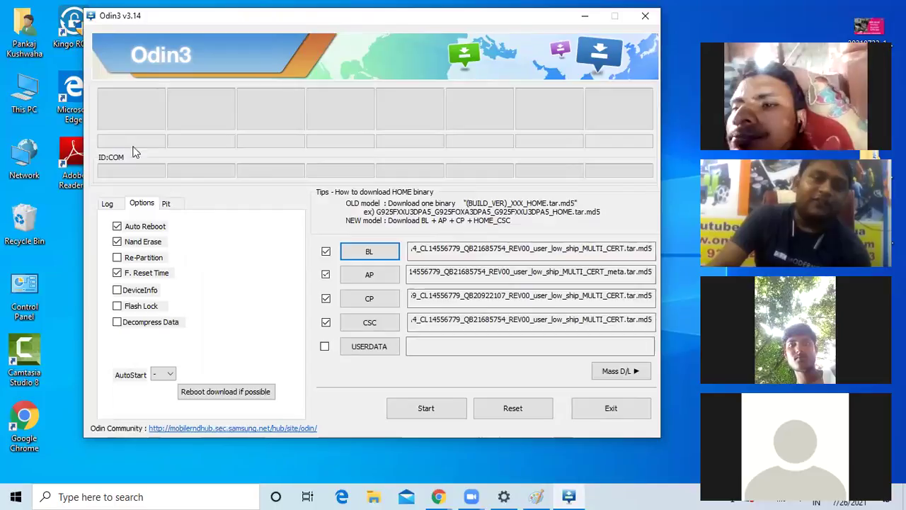
left_click(107, 204)
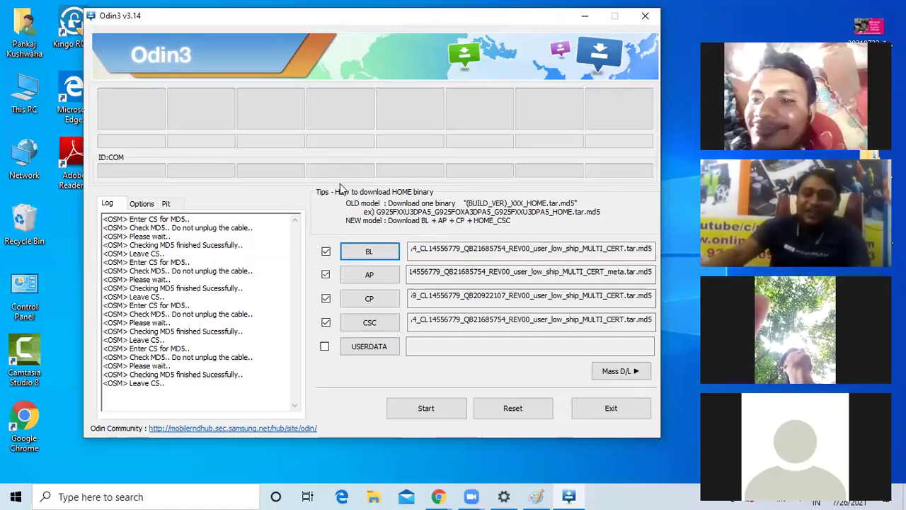
Recheck the Nand Erase setting among the flash options and examine the MD5 check entries in the log.
left_click(141, 203)
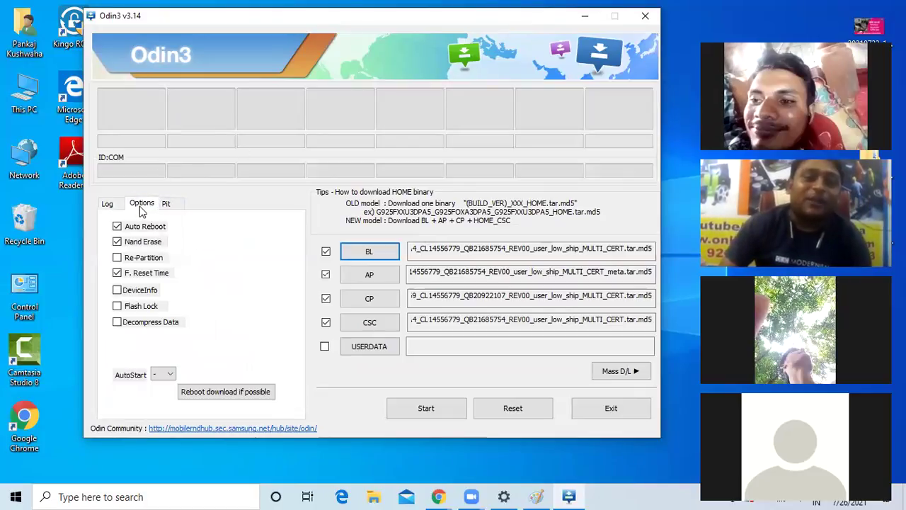
left_click(117, 242)
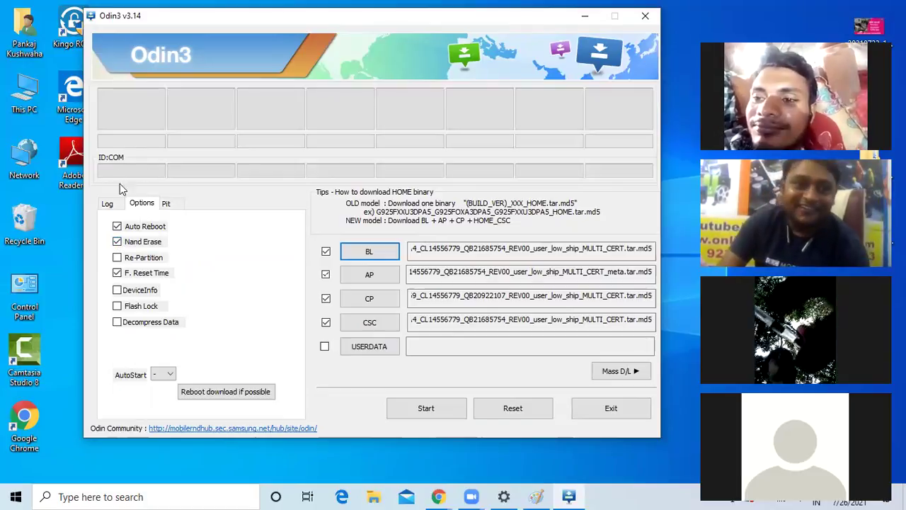
left_click(114, 204)
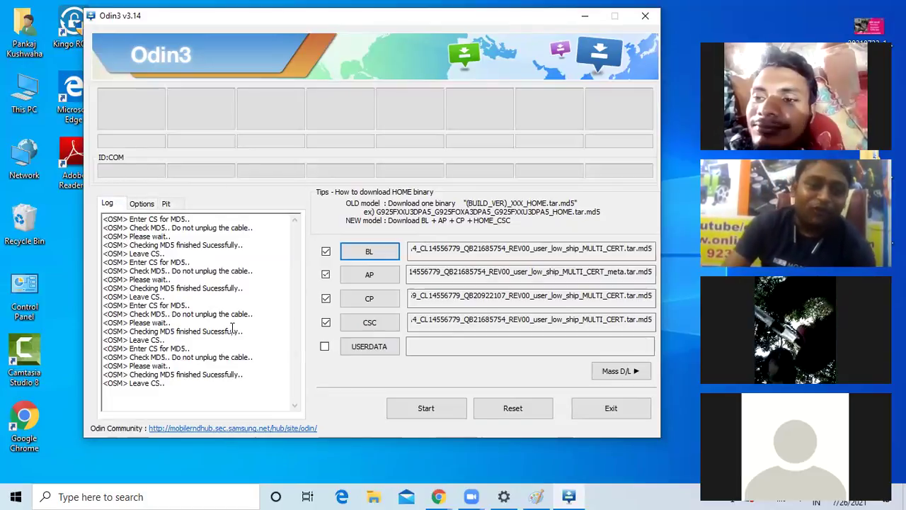
left_click_drag(226, 358, 142, 236)
left_click(152, 280)
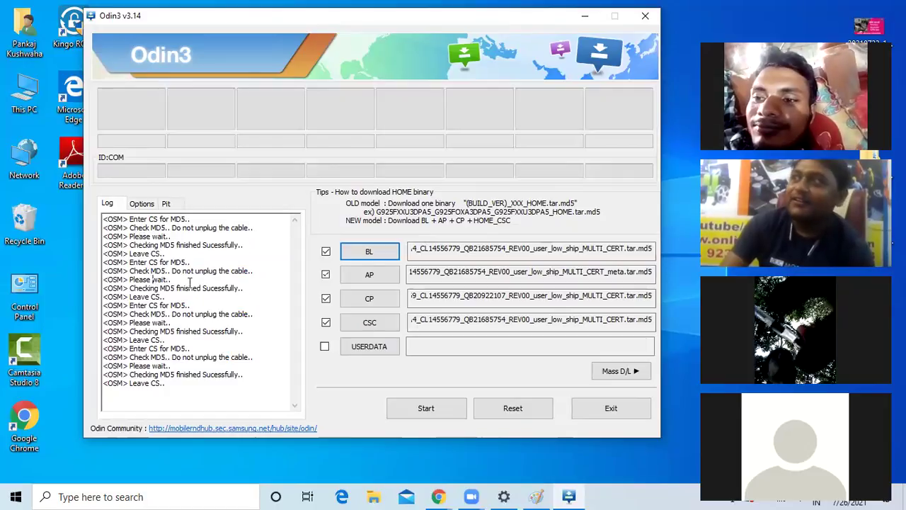